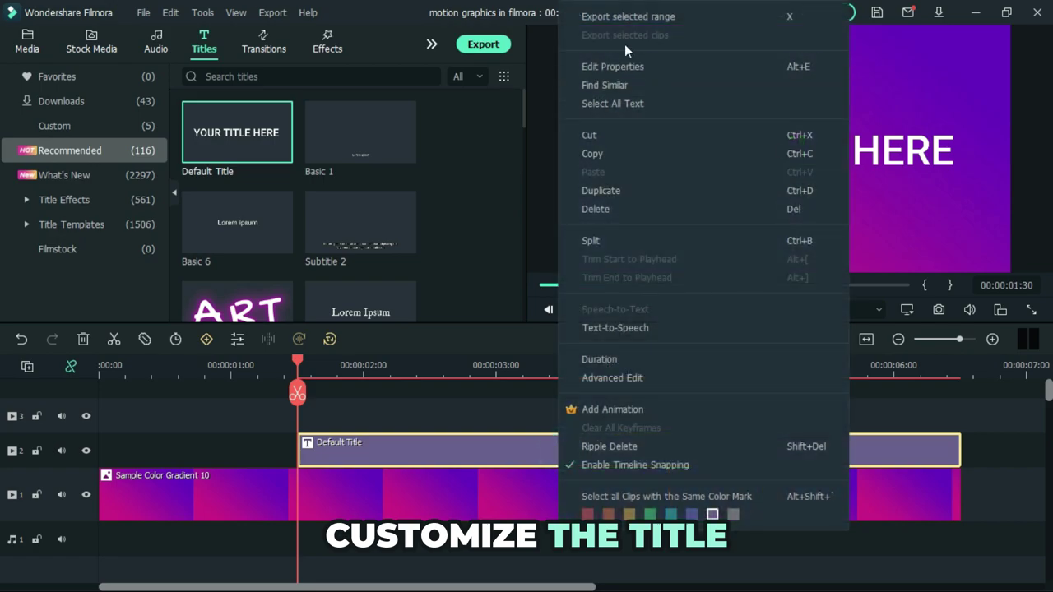
Open the Default Title clip's properties and replace its text with TYPOGRAPHY
left_click(626, 69)
left_click(306, 175)
key("ctrl+a")
type("T")
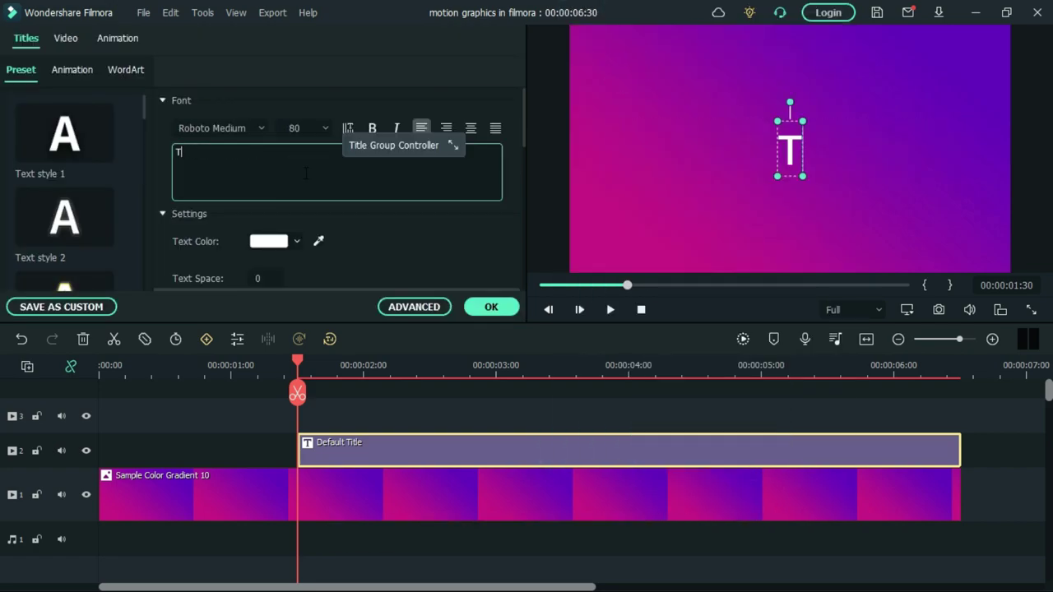
type("YPO")
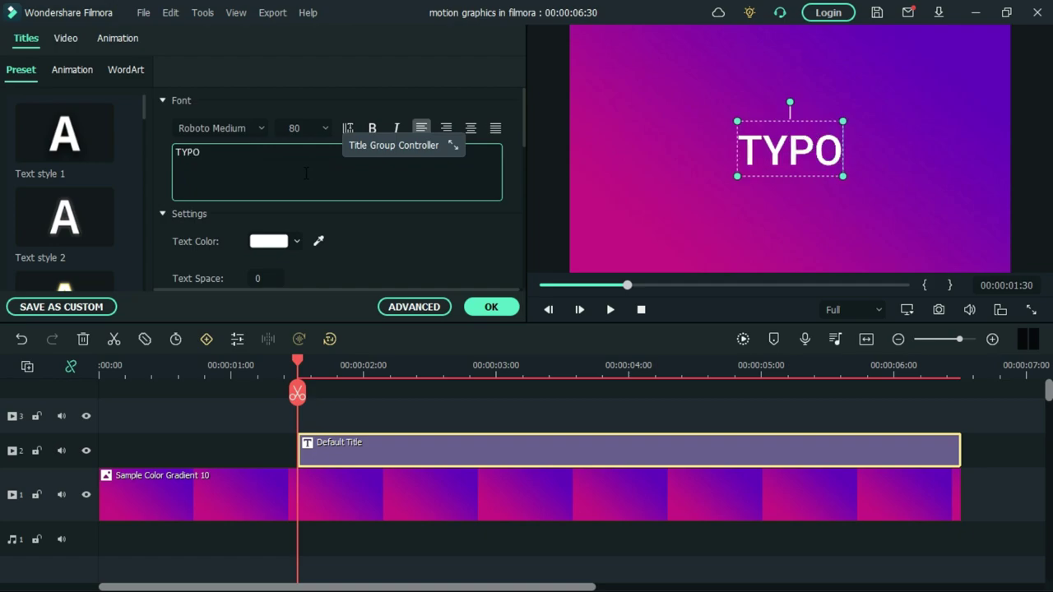
type("GR")
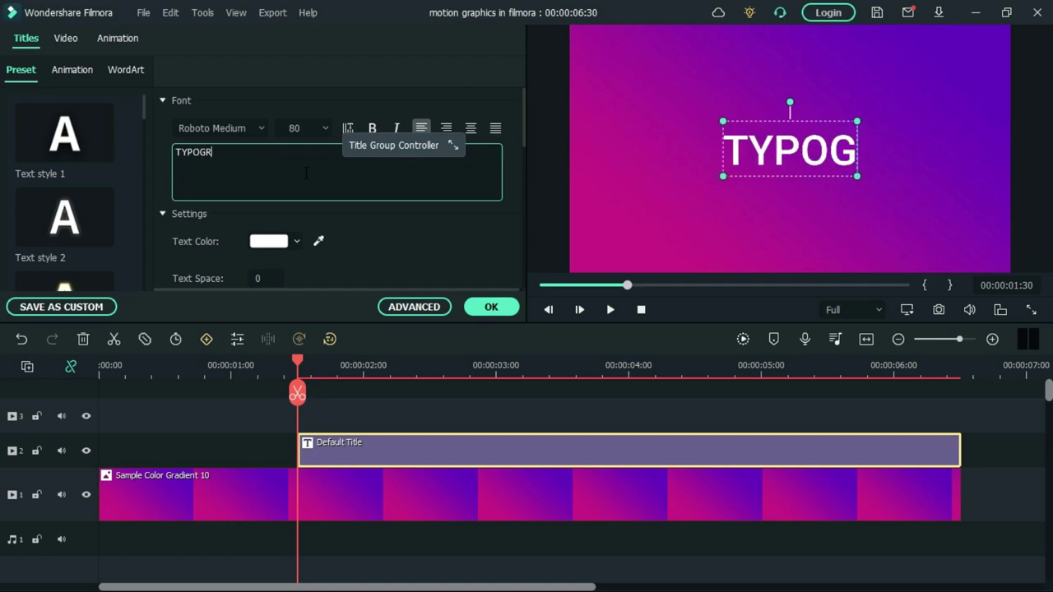
type("APH")
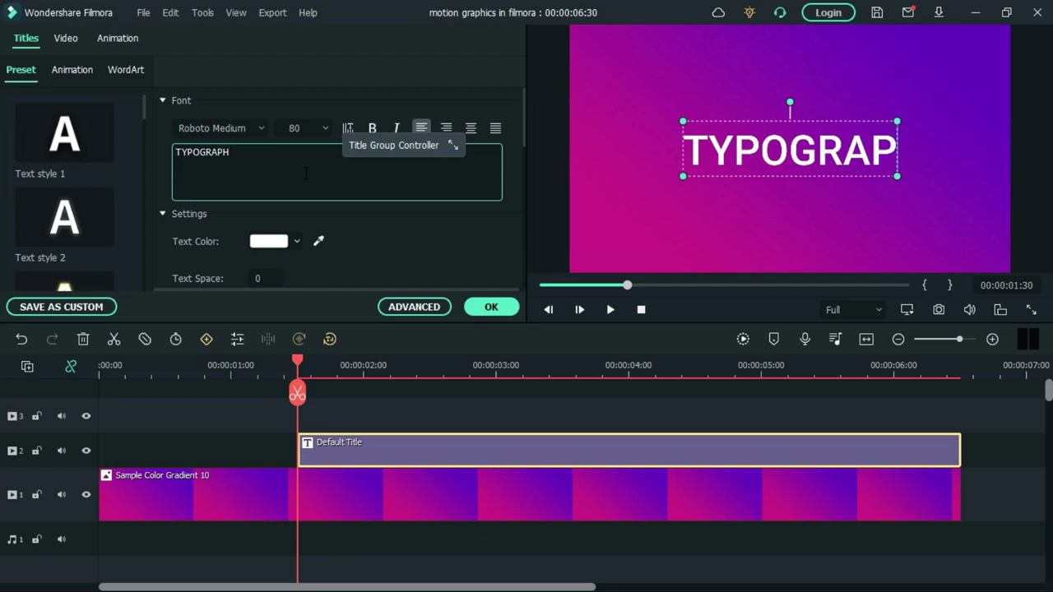
type("Y")
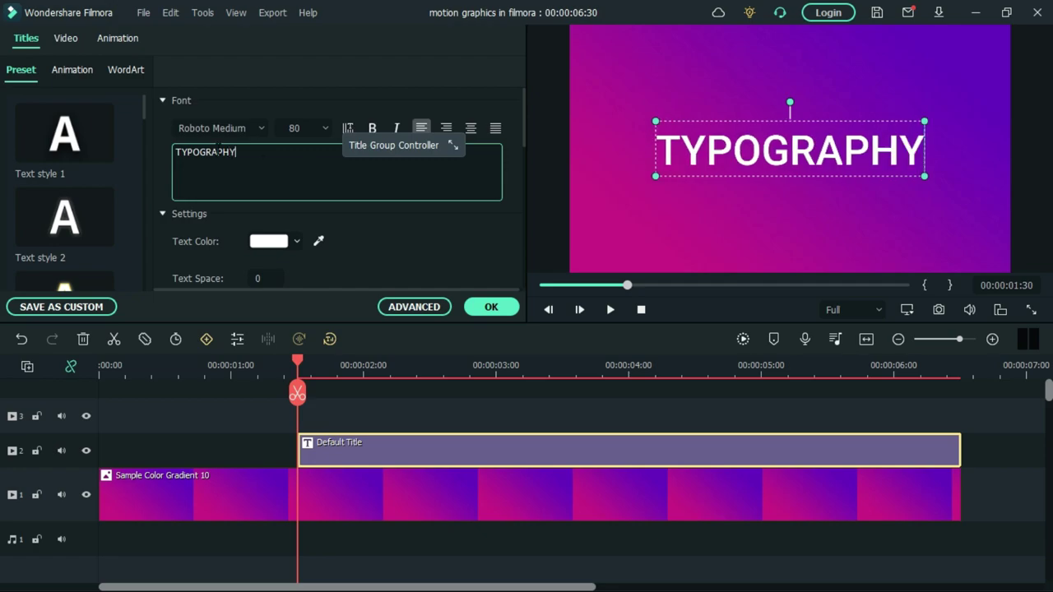
In the advanced text editor, disable the title's fill and enable a white outline
left_click(421, 308)
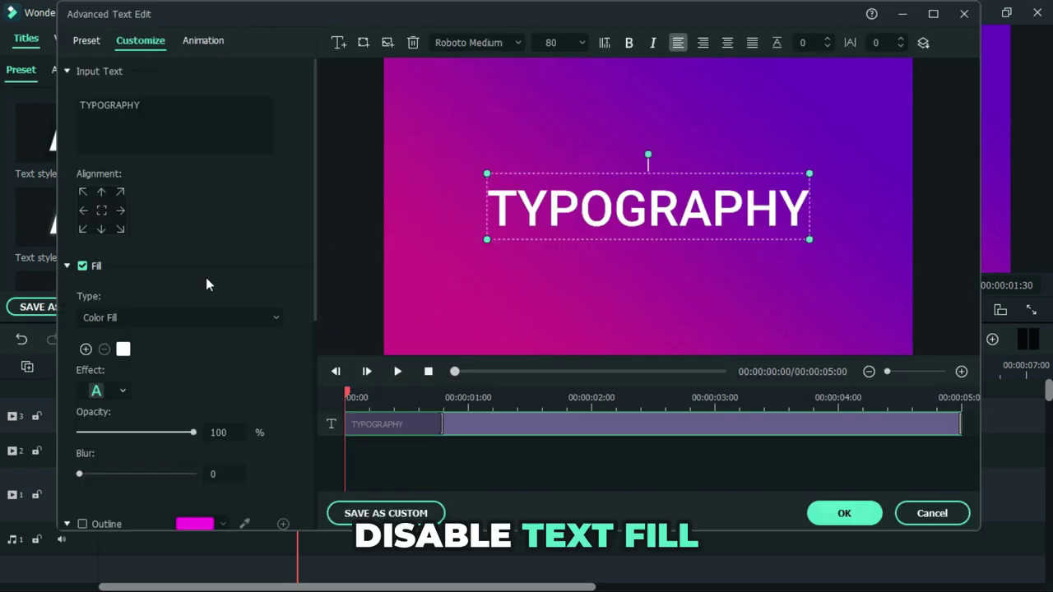
left_click(82, 265)
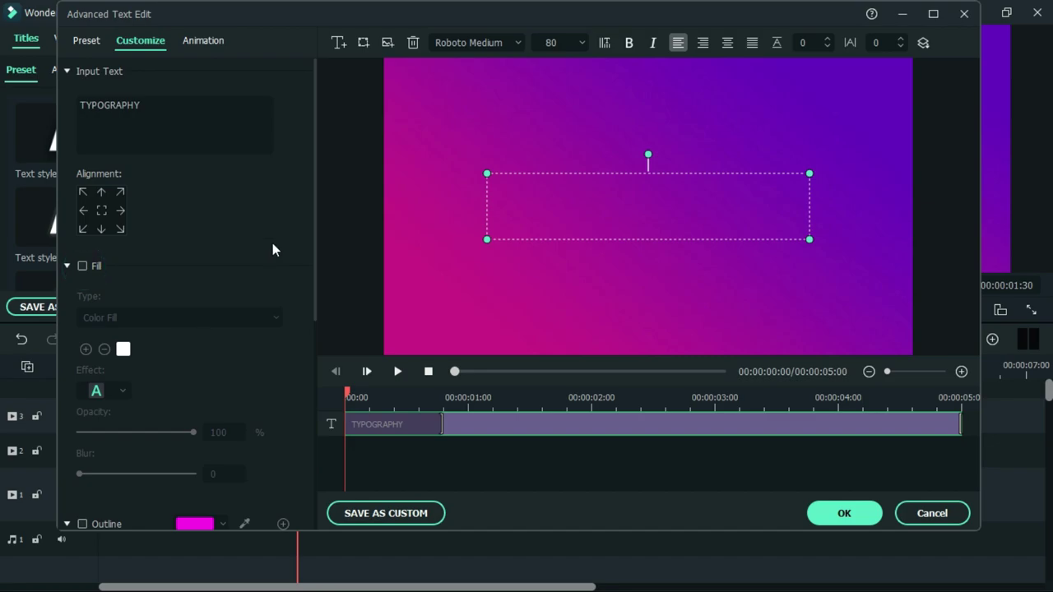
left_click_drag(314, 243, 317, 325)
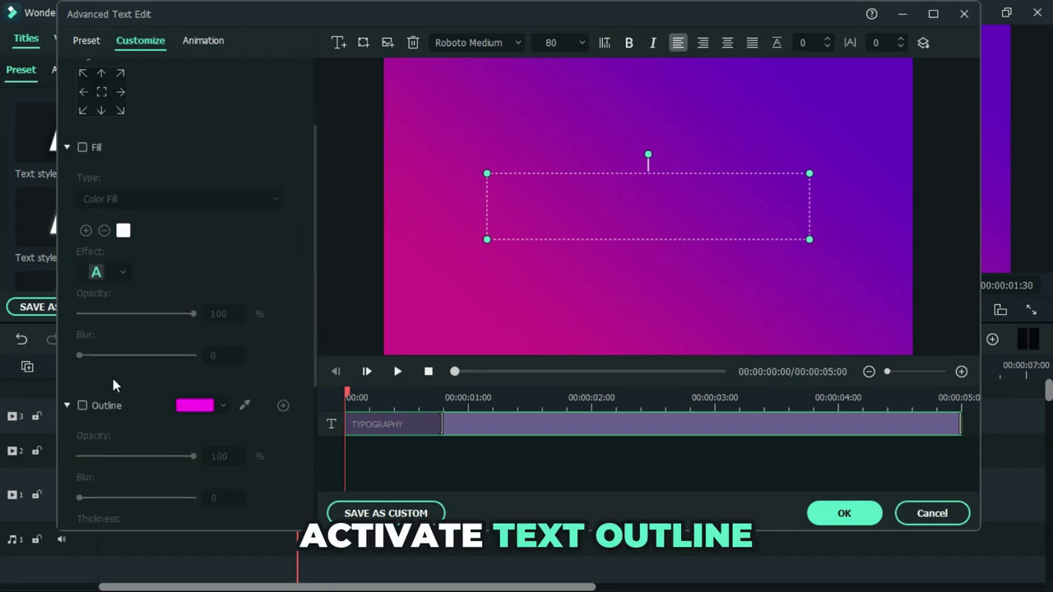
left_click(82, 405)
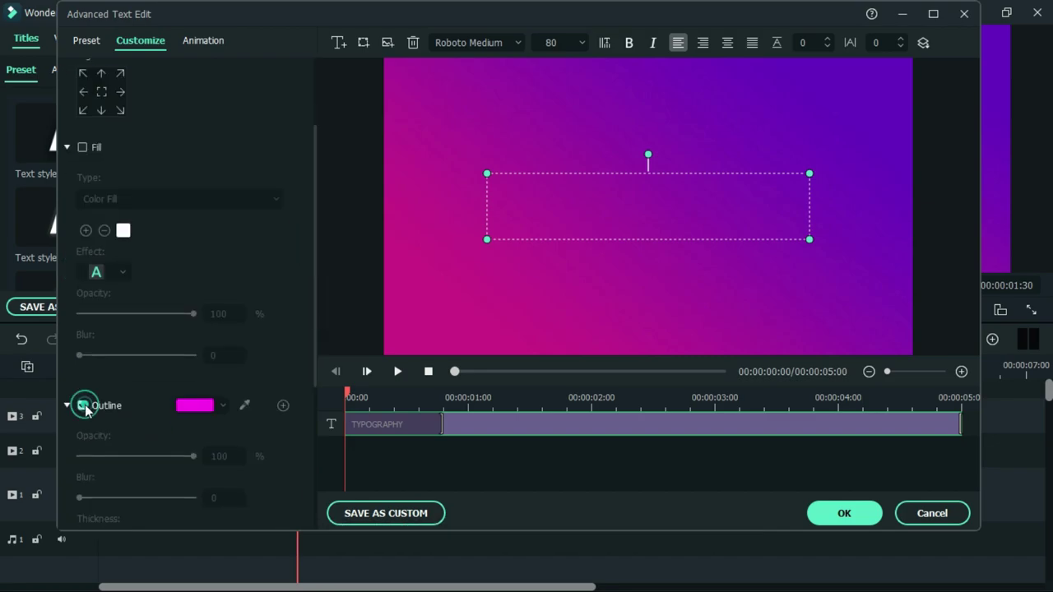
left_click(222, 406)
left_click(276, 494)
Set the text outline's opacity to 50% and its thickness to 1
left_click_drag(313, 301, 313, 381)
double_click(219, 324)
type("5")
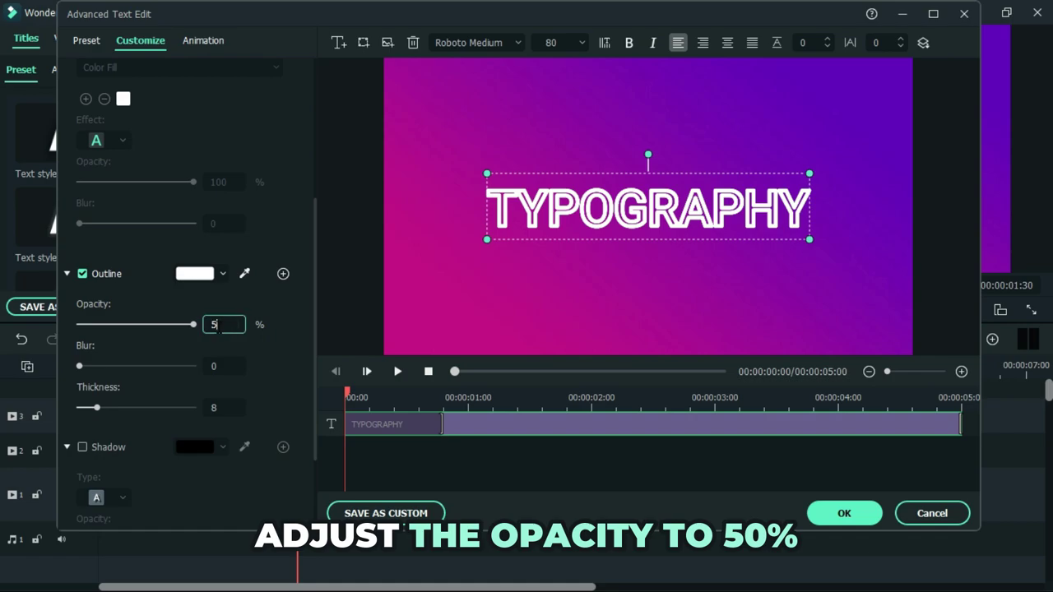
type("0")
left_click(278, 306)
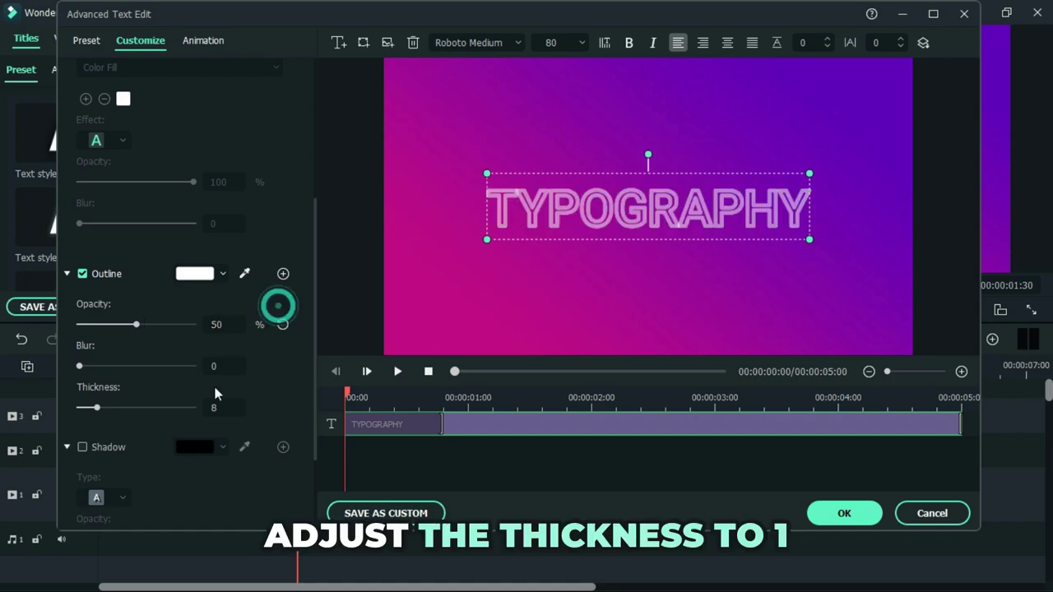
left_click_drag(98, 412, 80, 411)
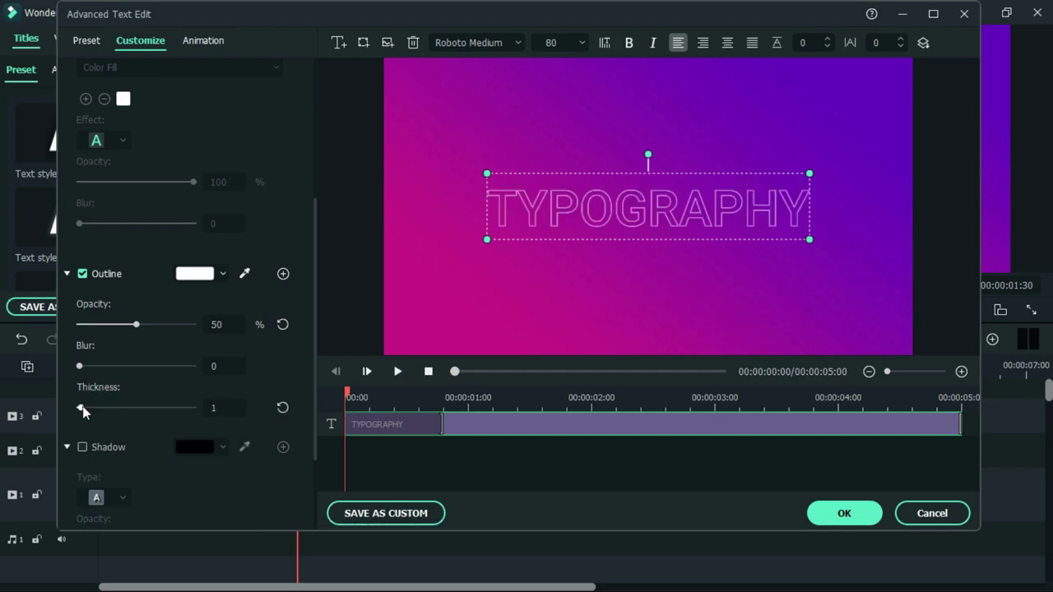
Format the title text in Montserrat Black, size 150, with text space -20, and apply the advanced edits
left_click(582, 43)
scroll(567, 156, "down", 3)
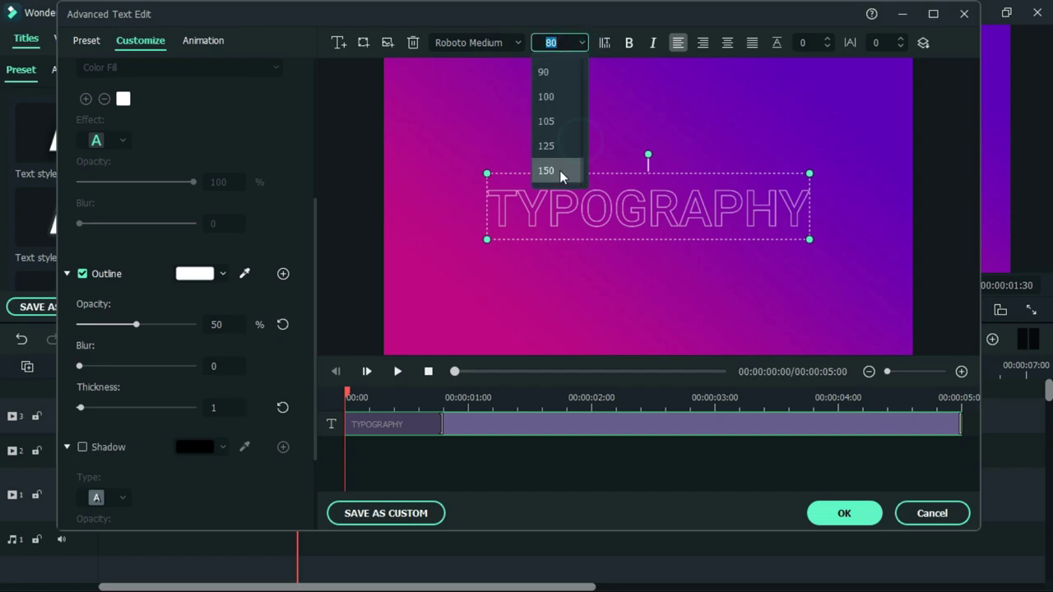
left_click(559, 171)
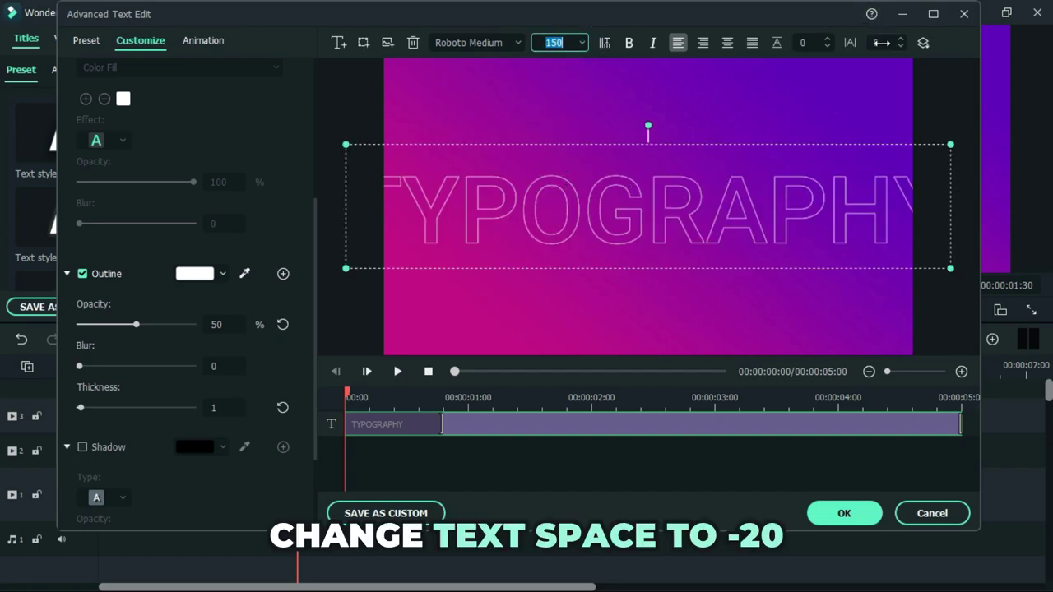
left_click_drag(884, 42, 868, 42)
left_click(516, 42)
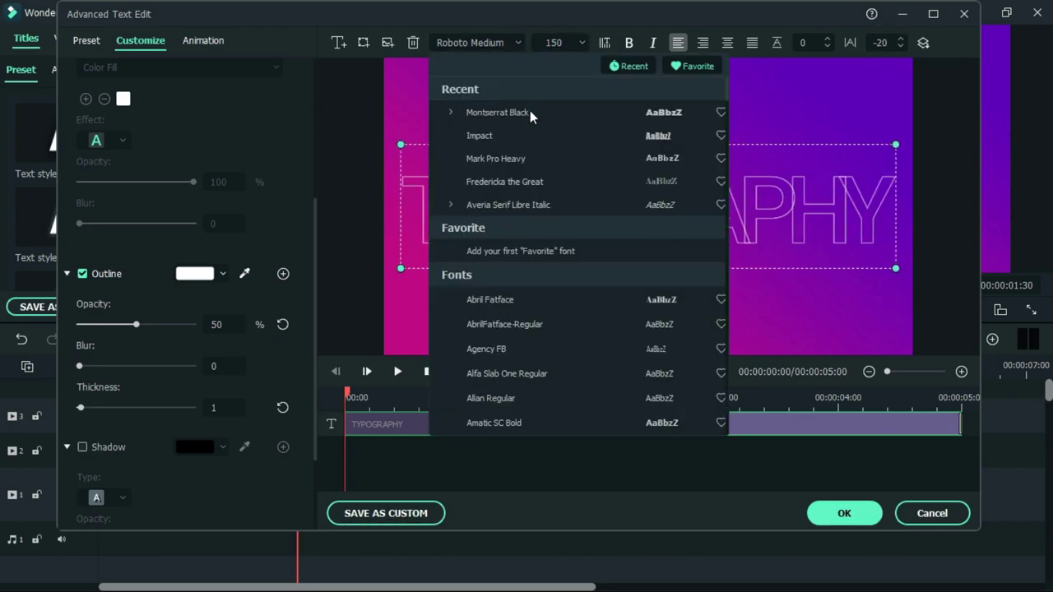
left_click(530, 115)
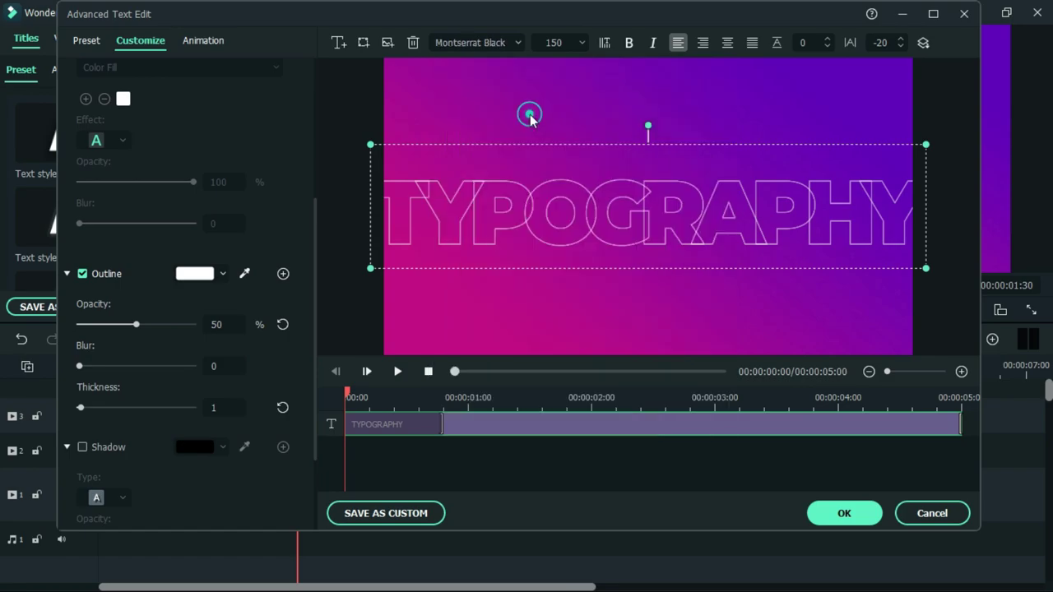
left_click(843, 518)
left_click(507, 455)
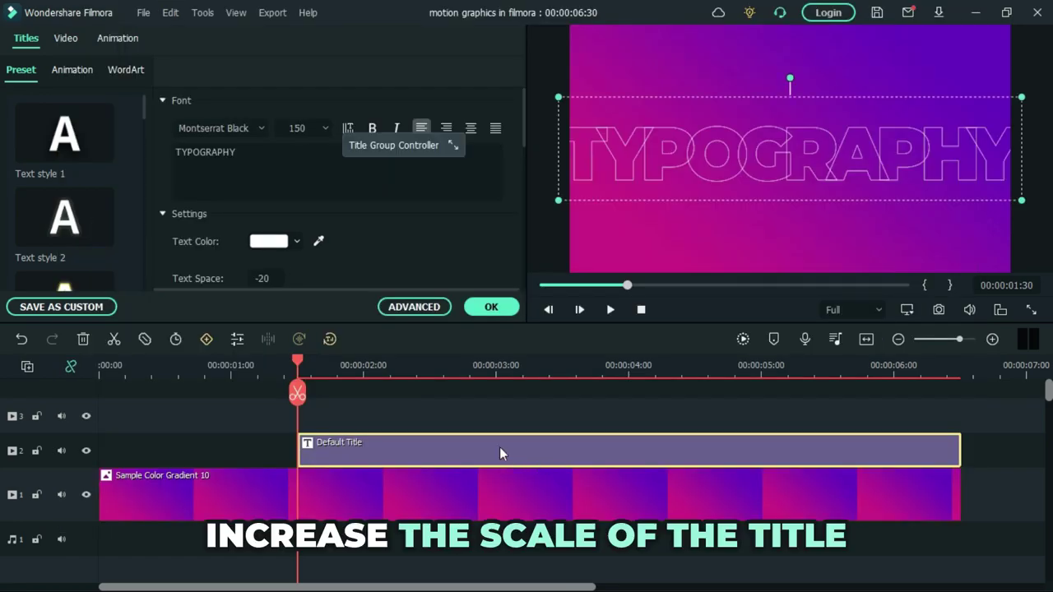
Scale the title group to 359.42%, set its X position to 735.0 and font size to 125, and confirm the properties
left_click(453, 144)
left_click_drag(344, 197, 445, 152)
left_click(458, 146)
left_click(325, 128)
left_click(308, 208)
left_click(453, 148)
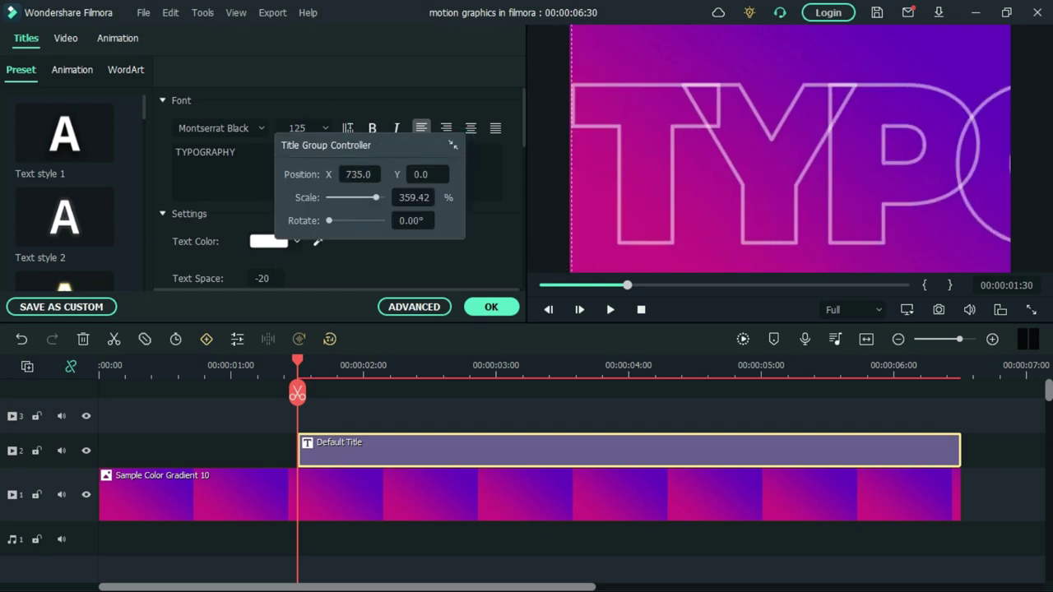
left_click(453, 146)
left_click(492, 307)
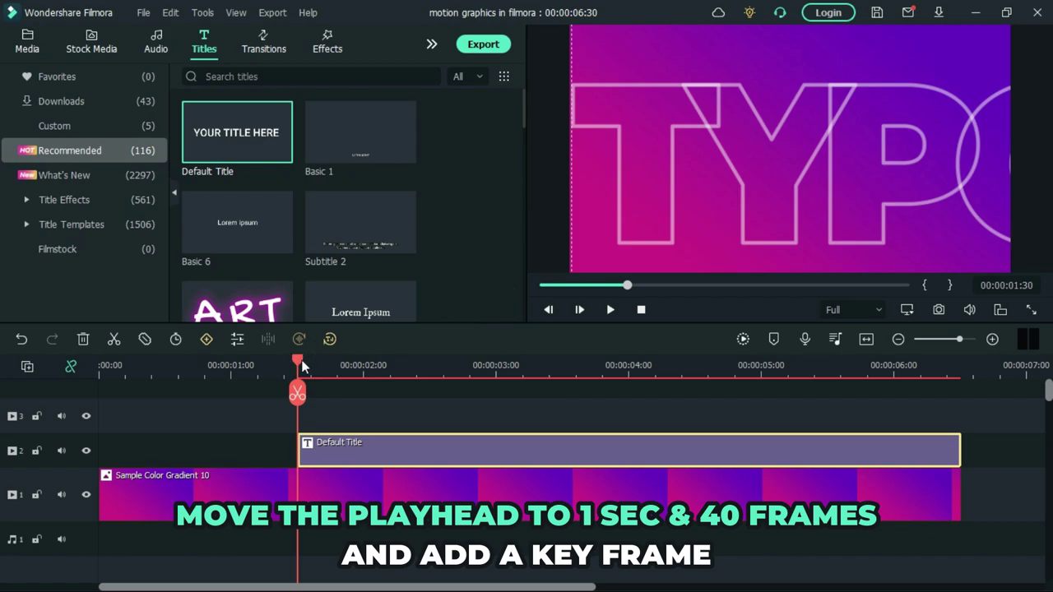
Add animation keyframes to the title clip at 00:00:01:40 and 00:00:06:20
left_click_drag(300, 367, 321, 360)
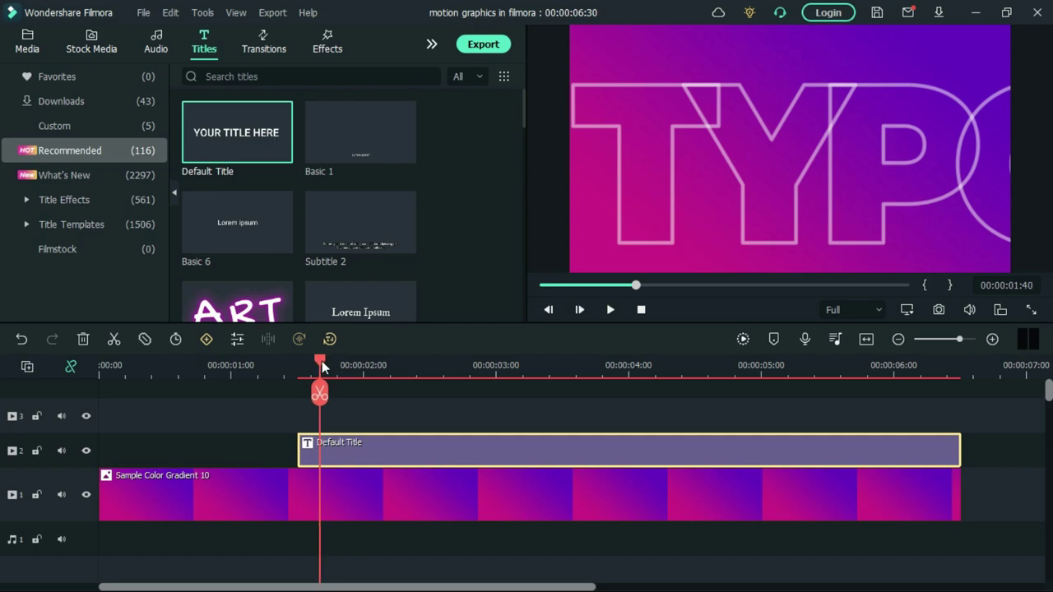
left_click(208, 338)
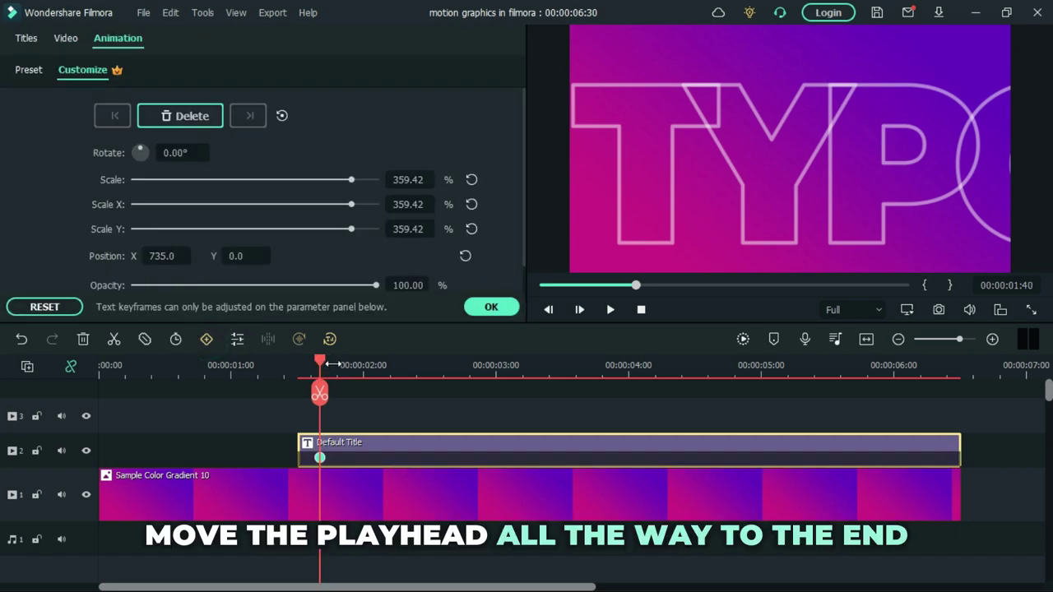
left_click_drag(615, 380, 938, 377)
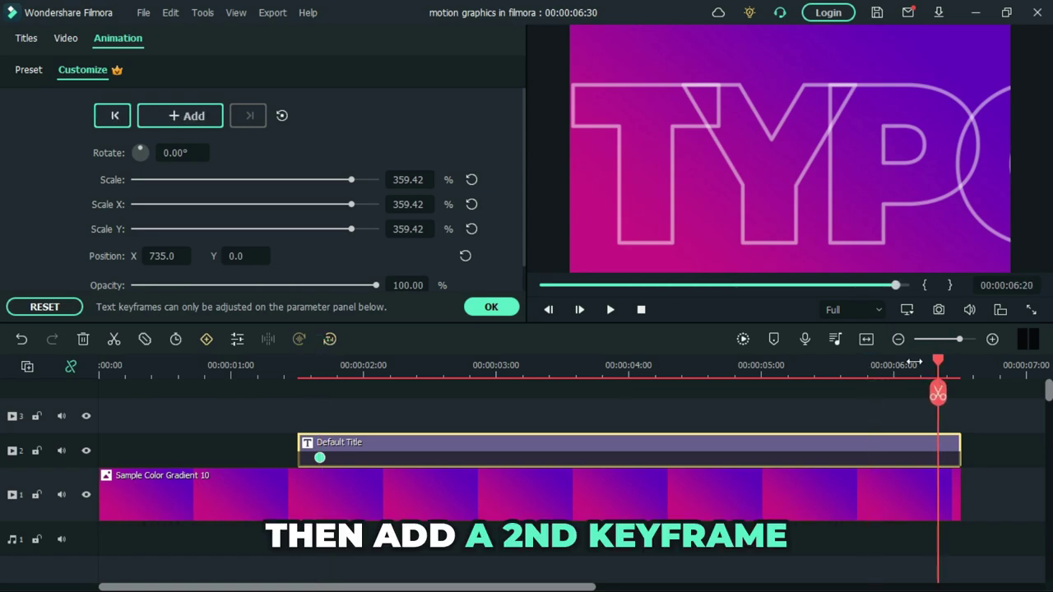
left_click(194, 116)
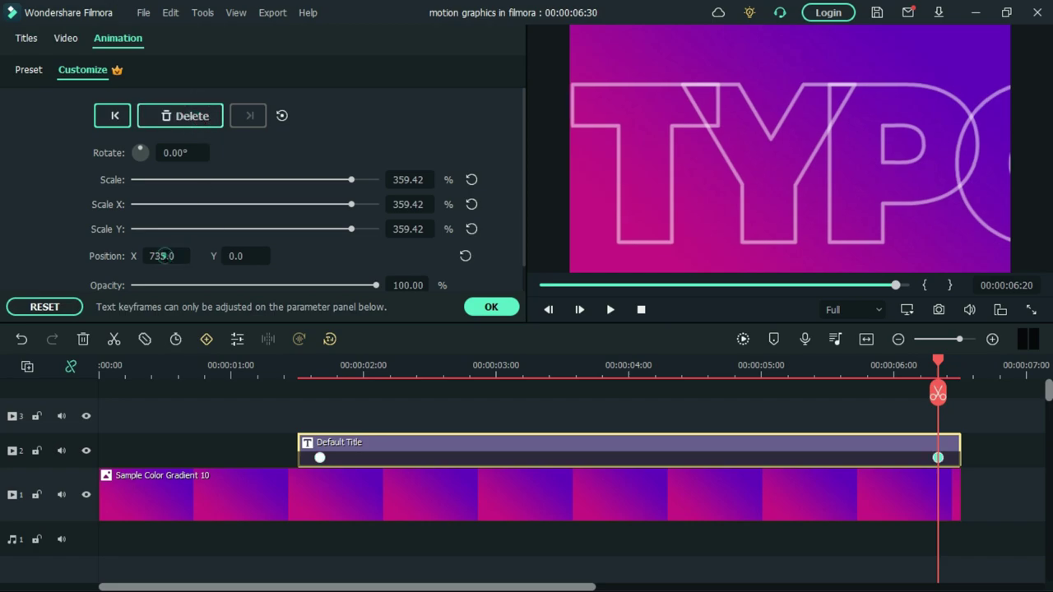
Set the title's X position at the second keyframe to -747.0 and confirm the animation
left_click(164, 256)
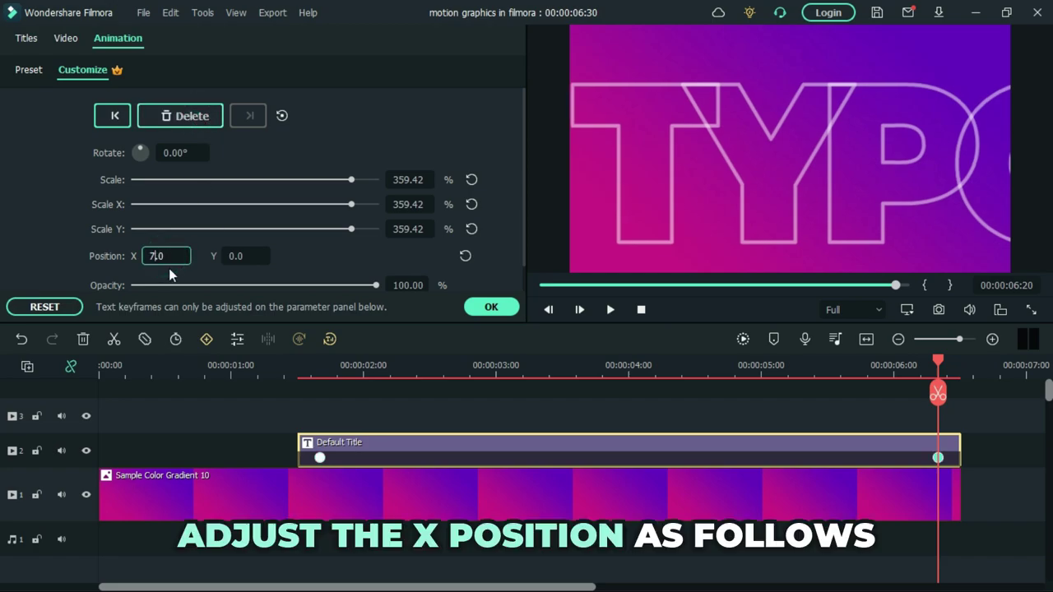
type("-14")
left_click(300, 261)
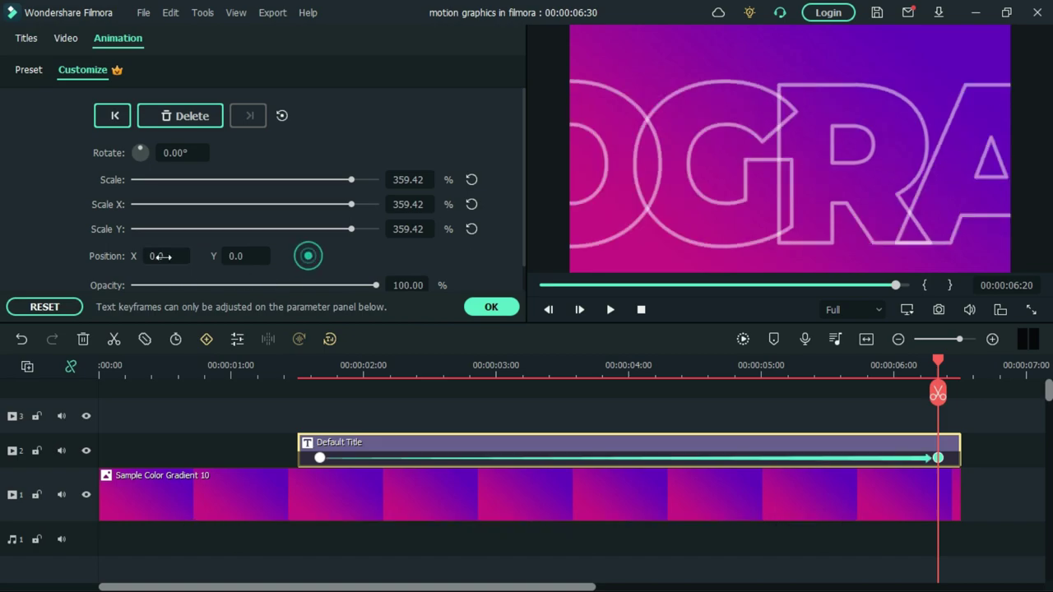
left_click(158, 256)
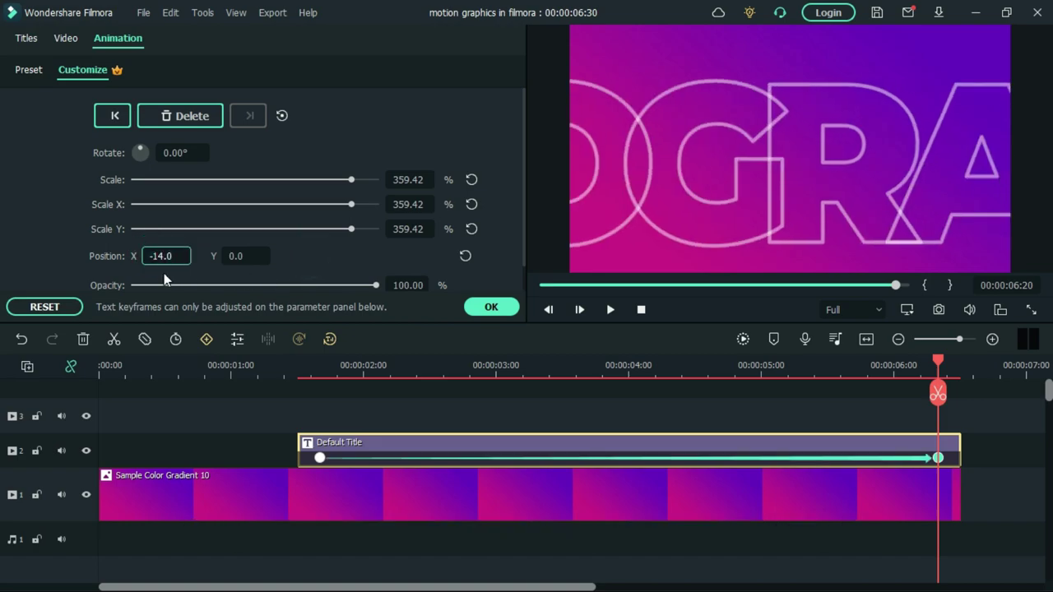
type("6")
left_click(314, 256)
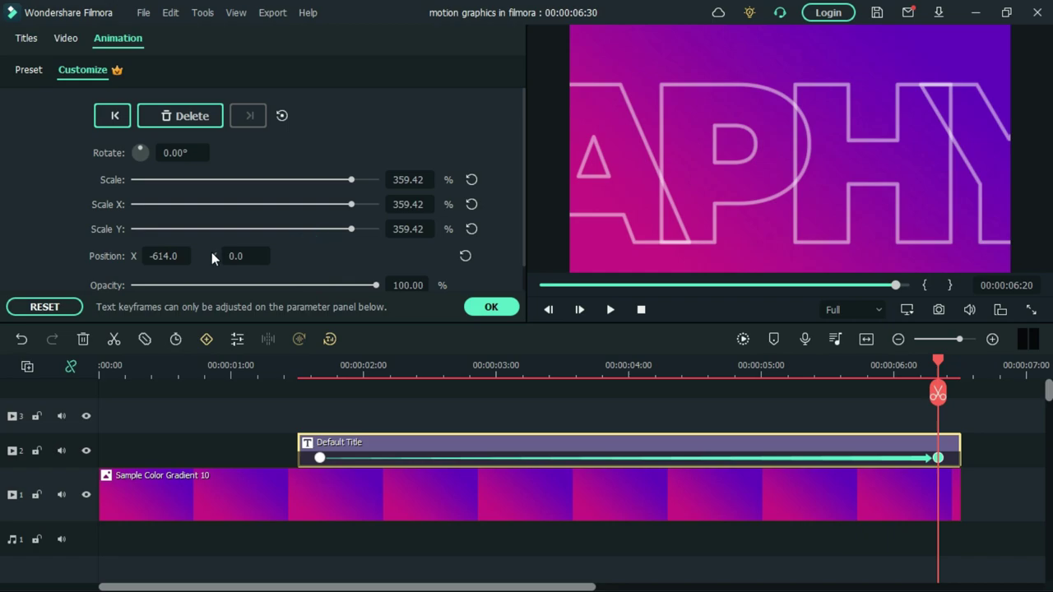
left_click_drag(164, 256, 112, 256)
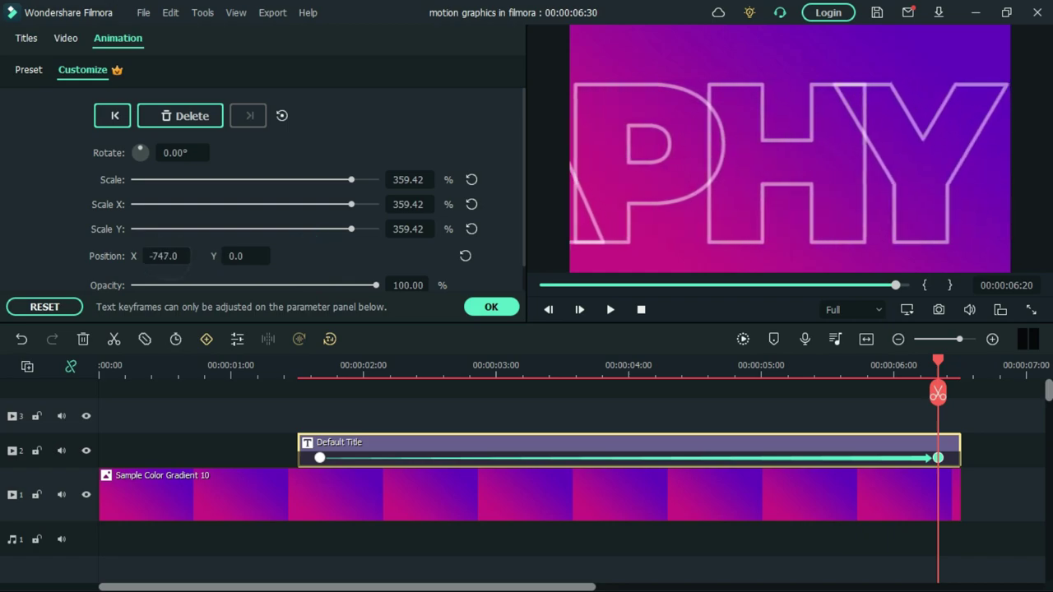
left_click(508, 313)
Apply the Type Writer text animation to the TYPOGRAPHY title in the advanced text editor
right_click(595, 444)
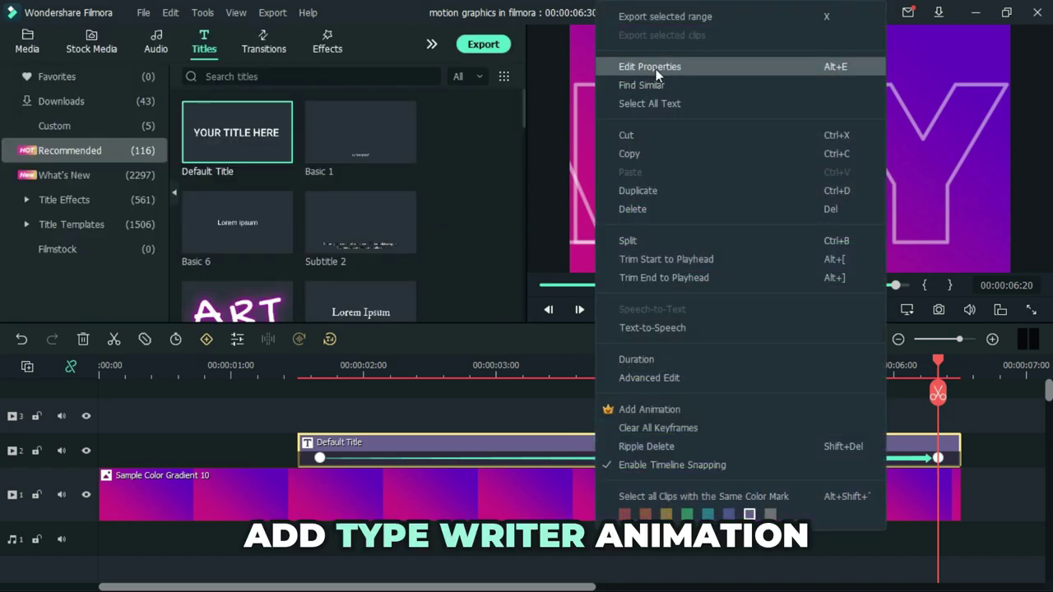
left_click(654, 68)
left_click(31, 40)
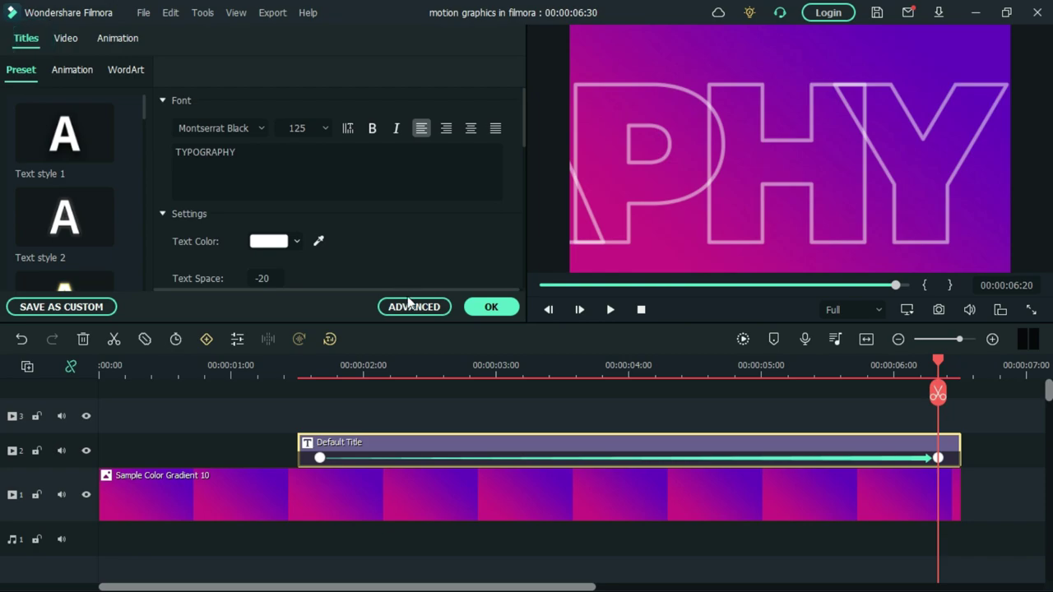
left_click(414, 309)
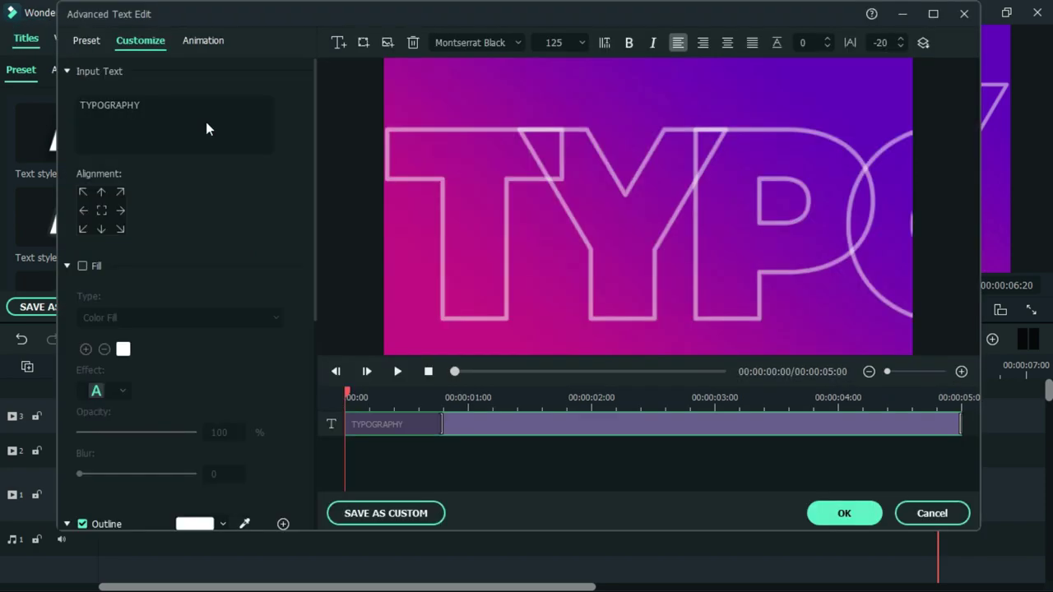
left_click(211, 42)
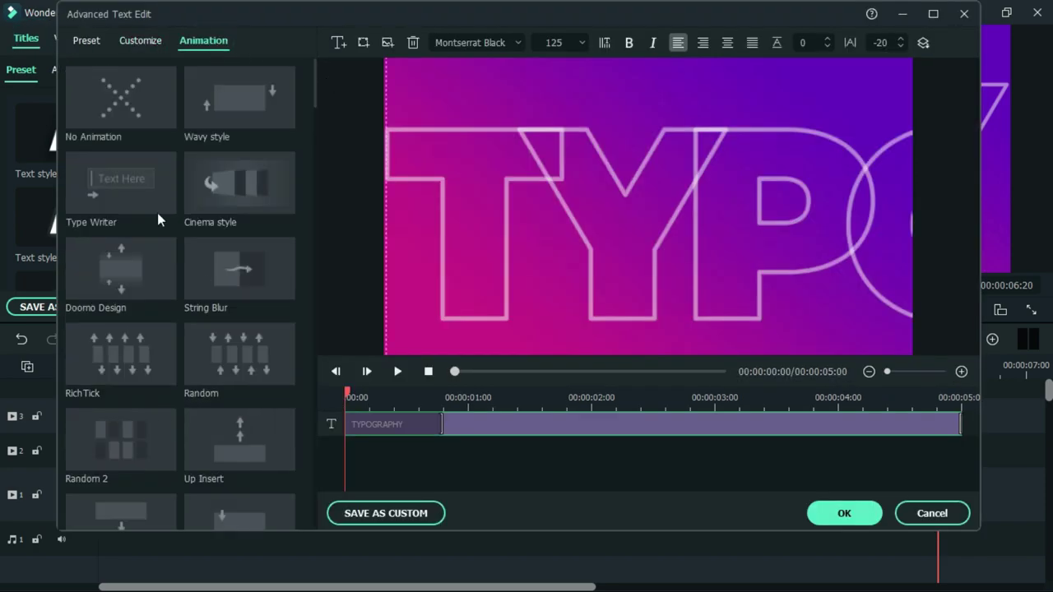
left_click(120, 179)
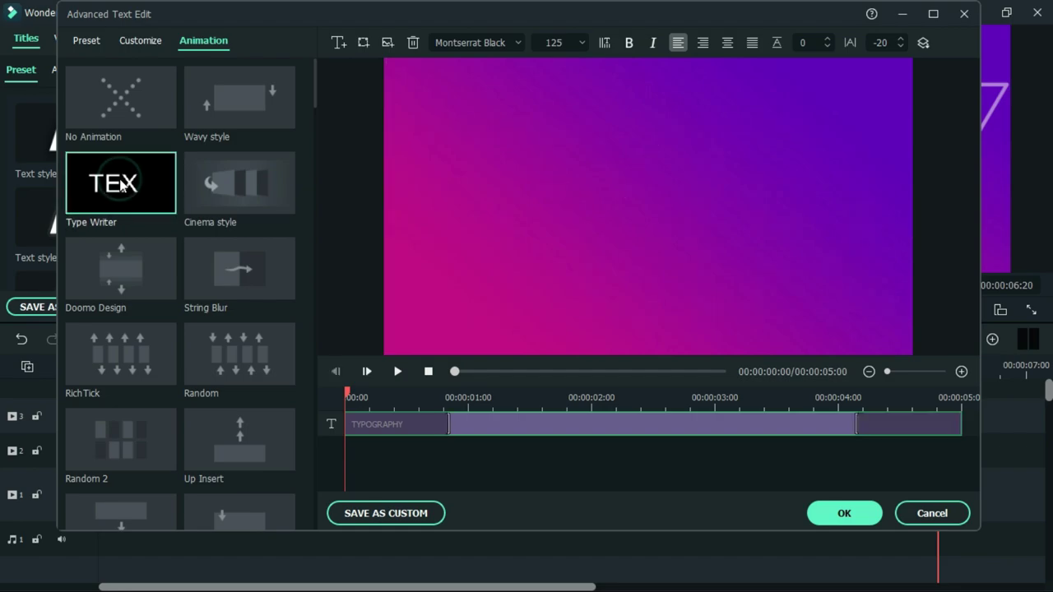
Extend the middle segment of the TYPOGRAPHY animation to 00:00:05:00, removing the exit portion, and confirm the title edits
left_click(855, 424)
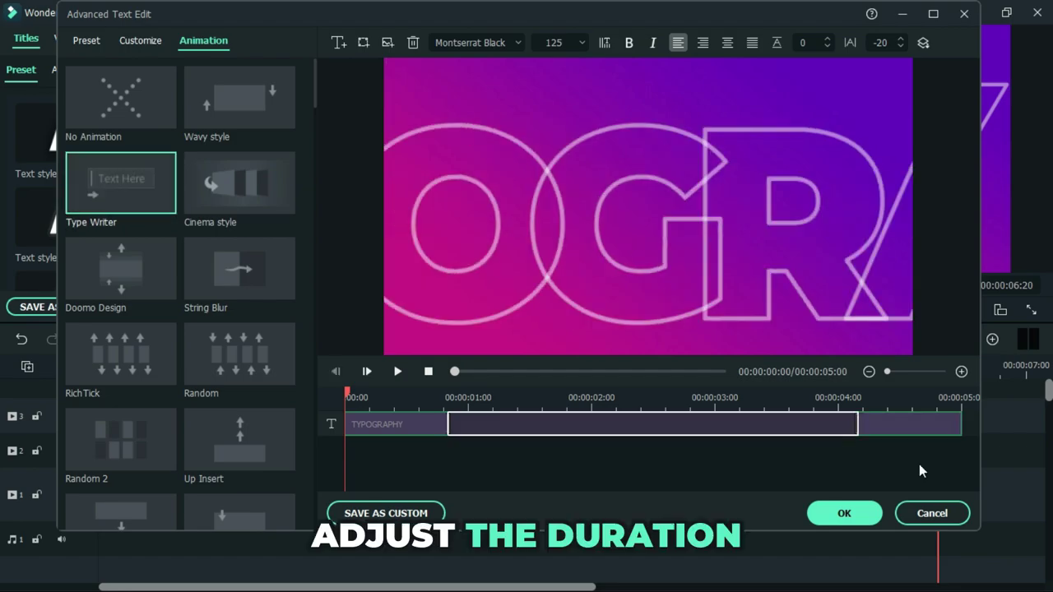
left_click(856, 425)
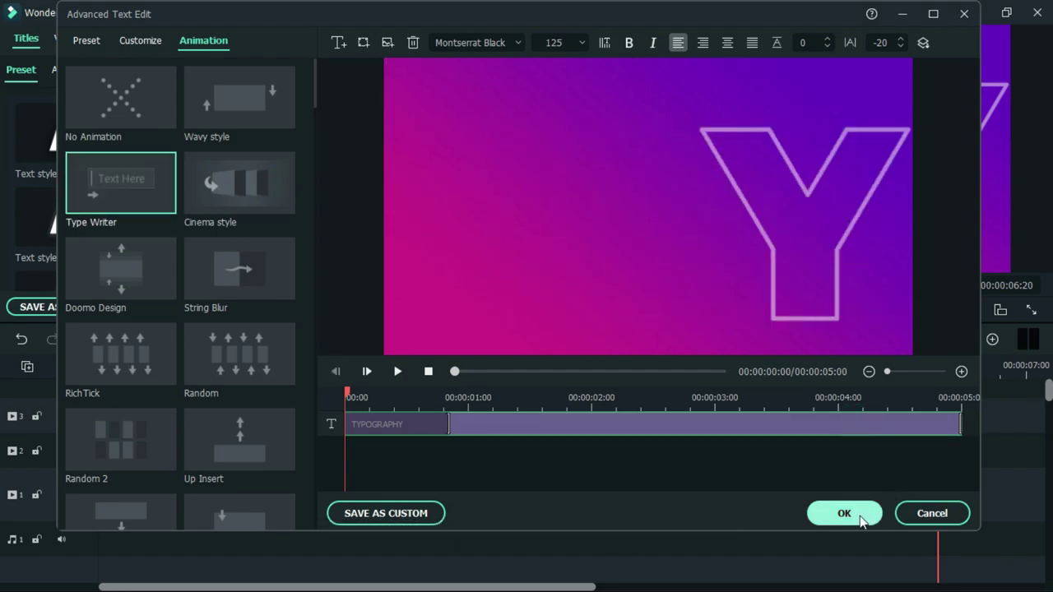
left_click(859, 517)
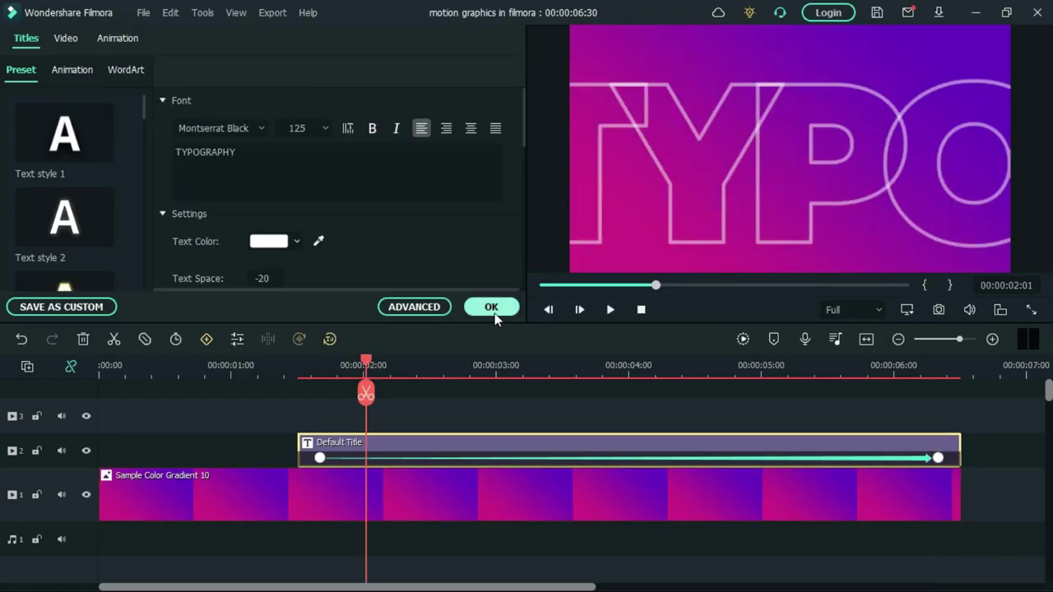
left_click(492, 308)
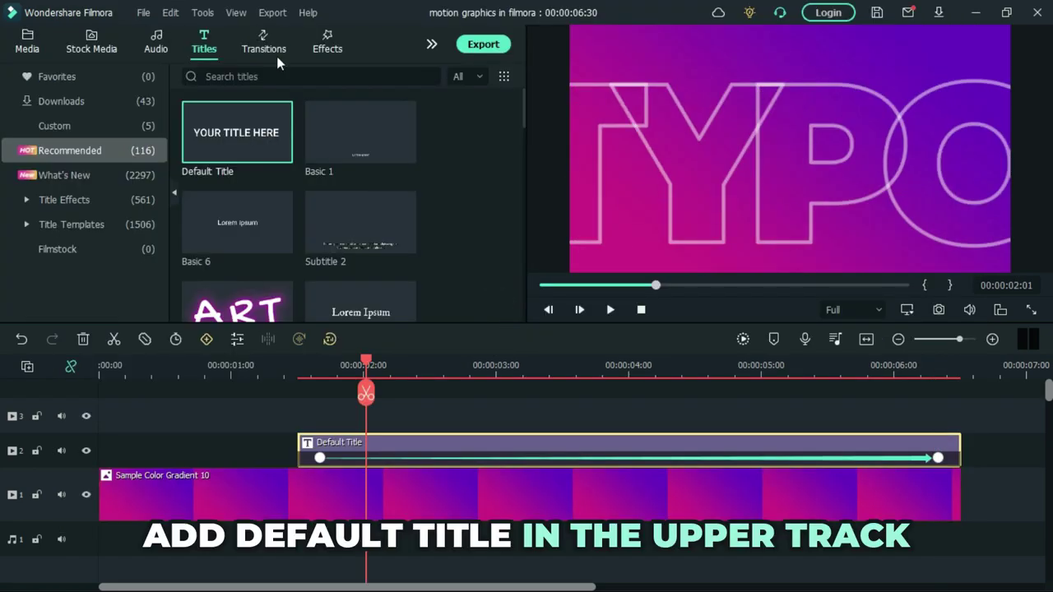
Add a Default Title on track 3 aligned above the existing title and change its text to FILMORA
left_click_drag(234, 132, 341, 415)
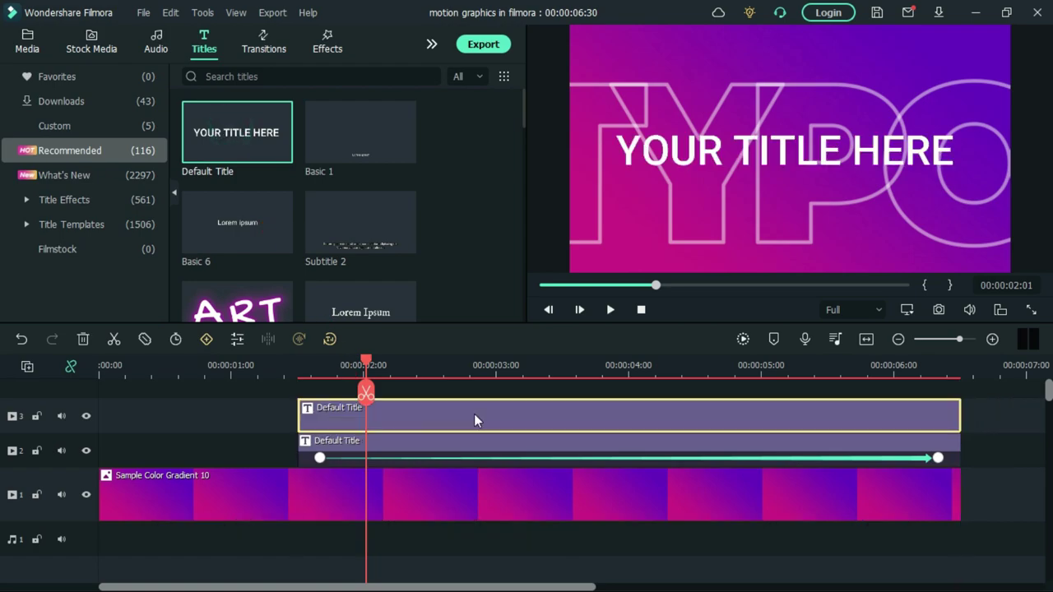
right_click(474, 414)
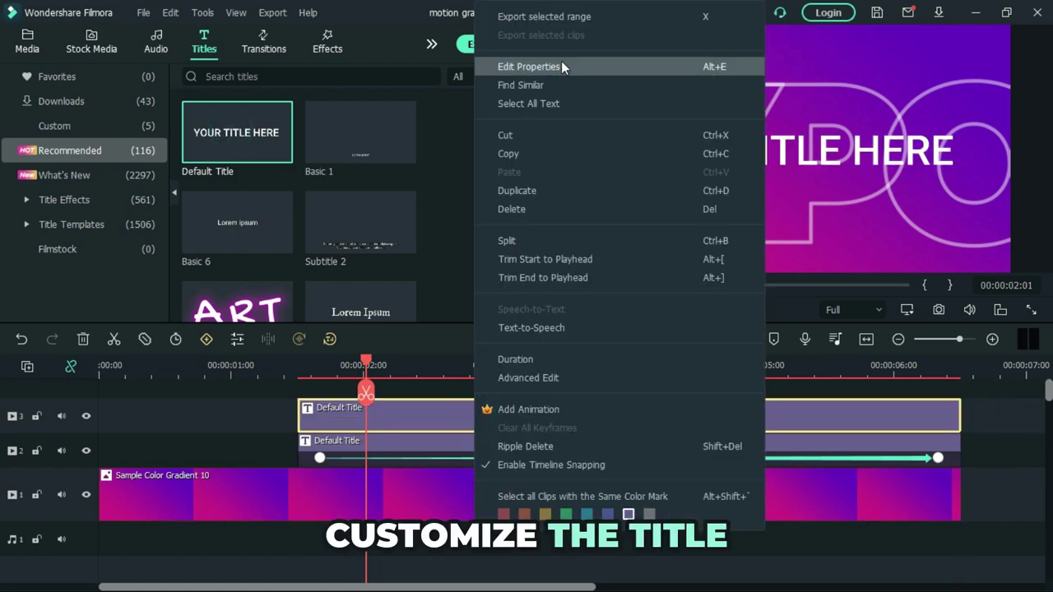
left_click(561, 66)
left_click(282, 167)
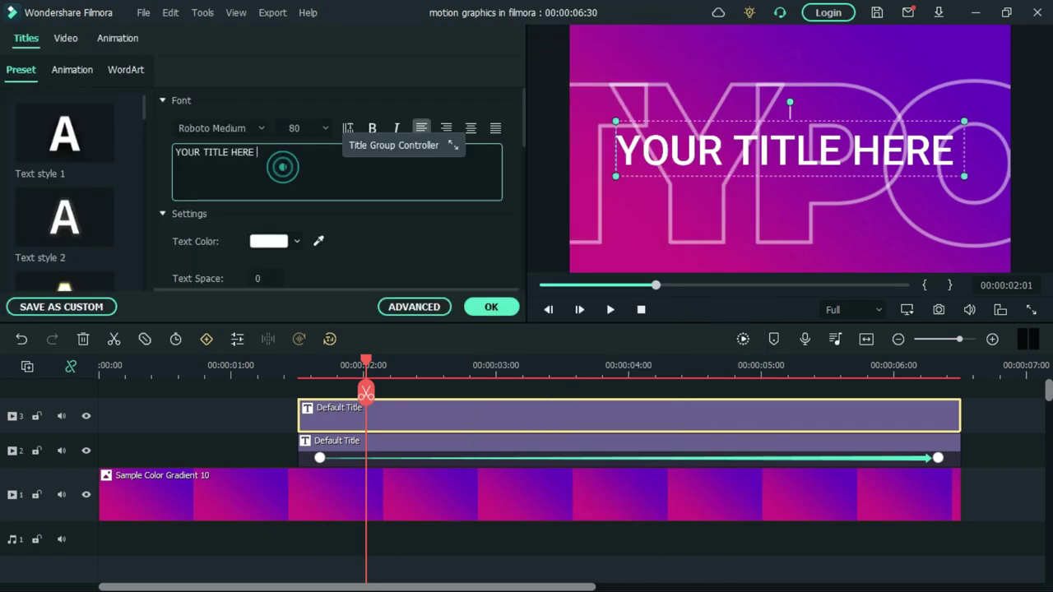
key("ctrl+a")
type("F")
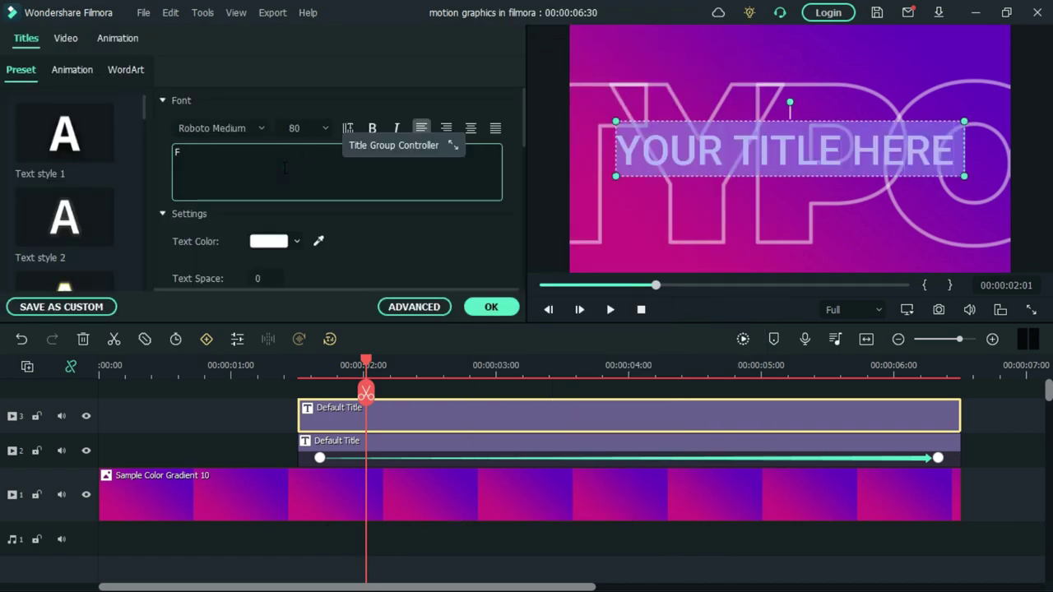
type("ILMORA")
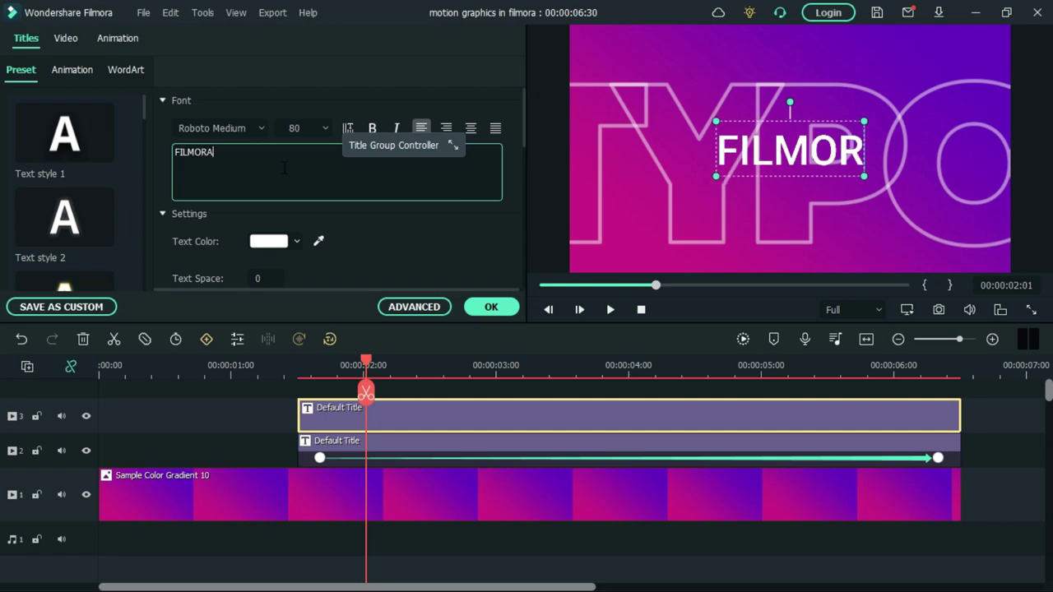
Set the FILMORA title's font size to 120 and its font to Montserrat Black
left_click(296, 127)
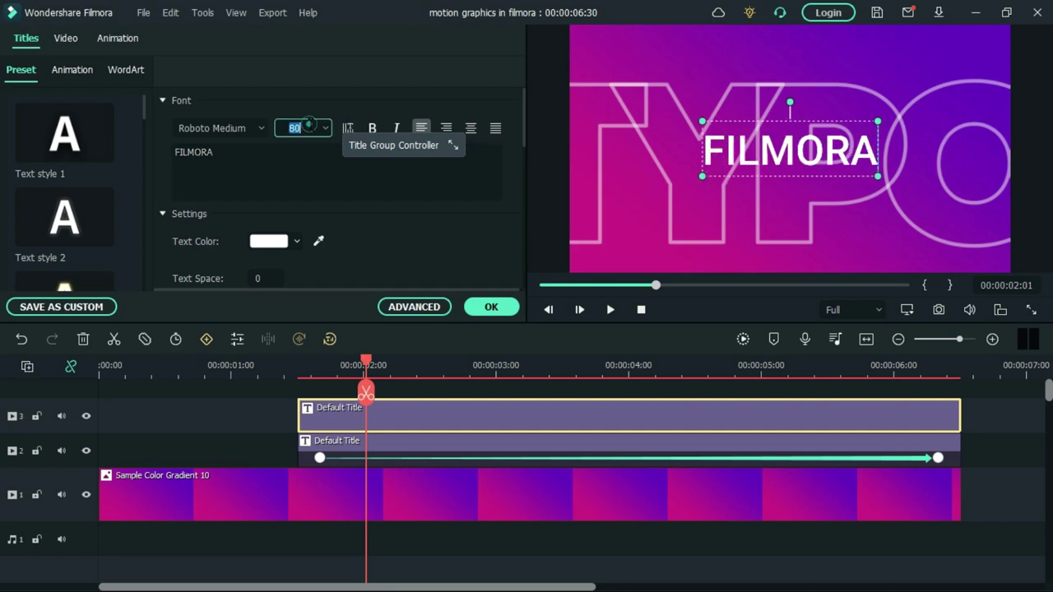
type("120")
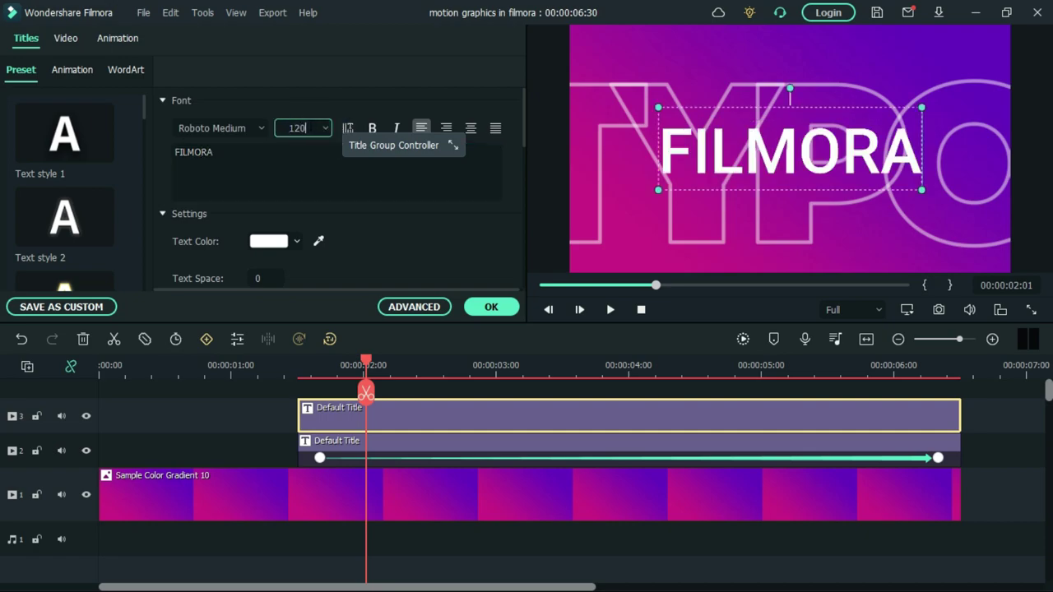
left_click(263, 126)
left_click(270, 195)
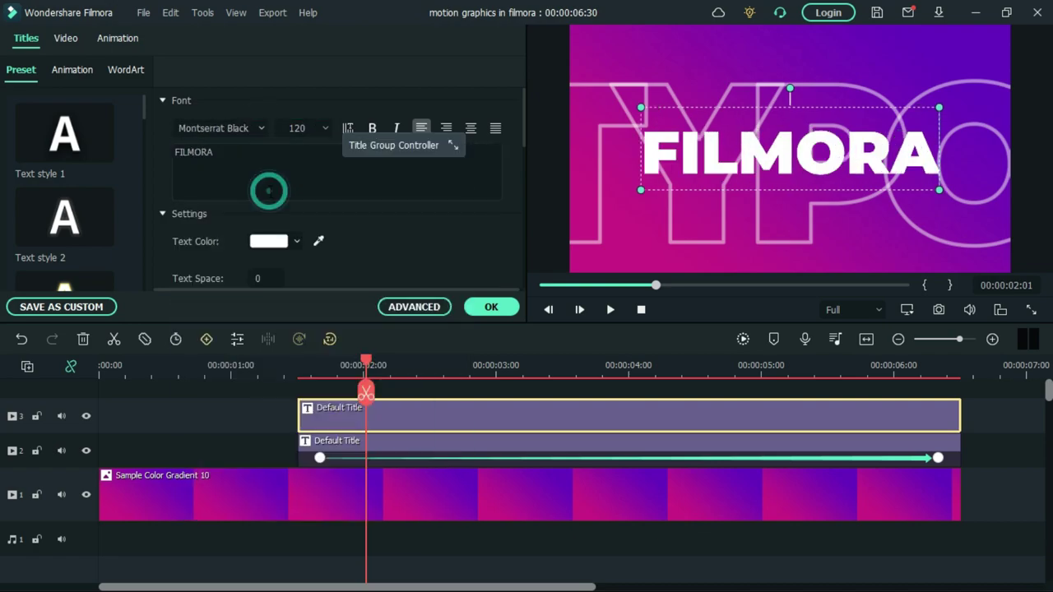
Apply the Random 2 animation to the FILMORA title, extend its middle segment to 00:00:05:00, and confirm the edits
left_click(412, 307)
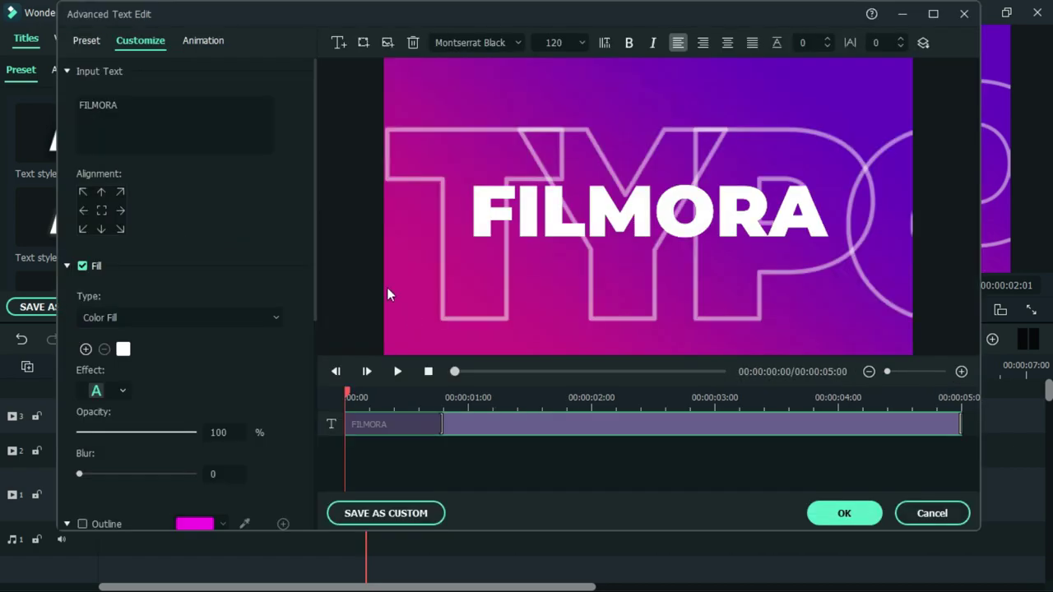
left_click(207, 44)
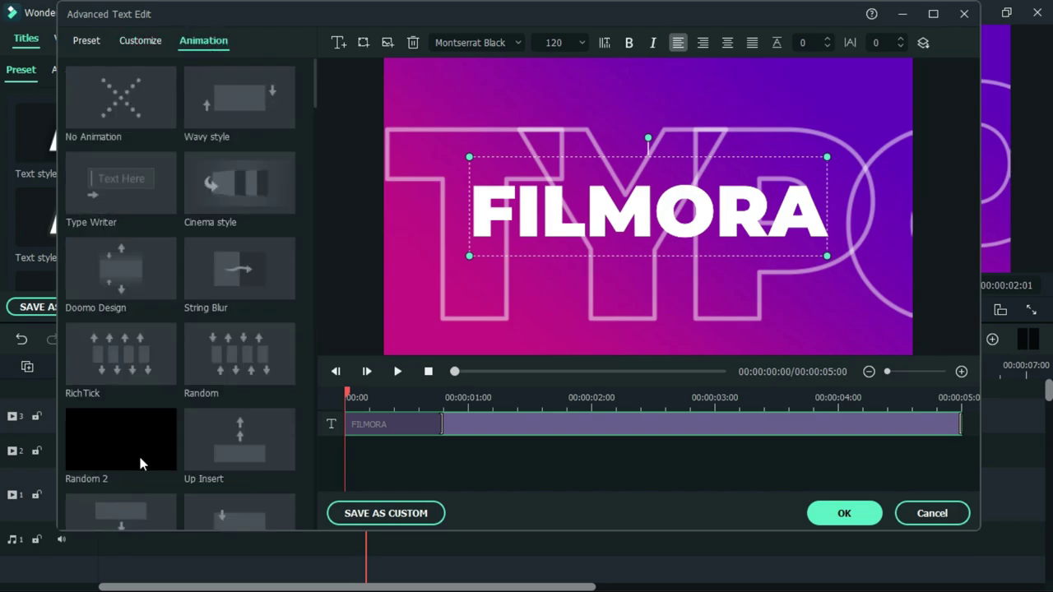
left_click(134, 448)
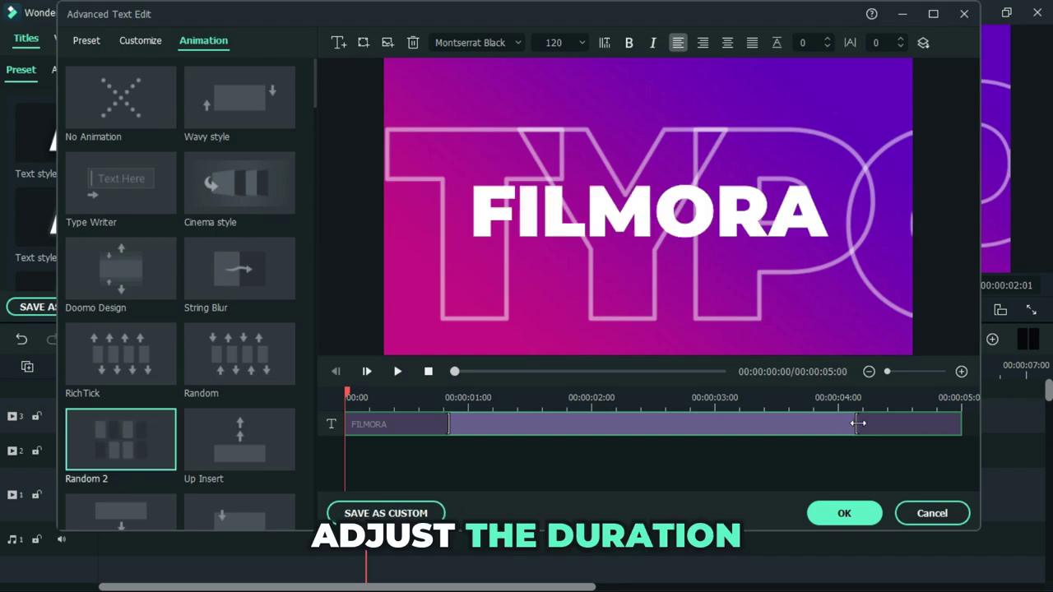
left_click(858, 423)
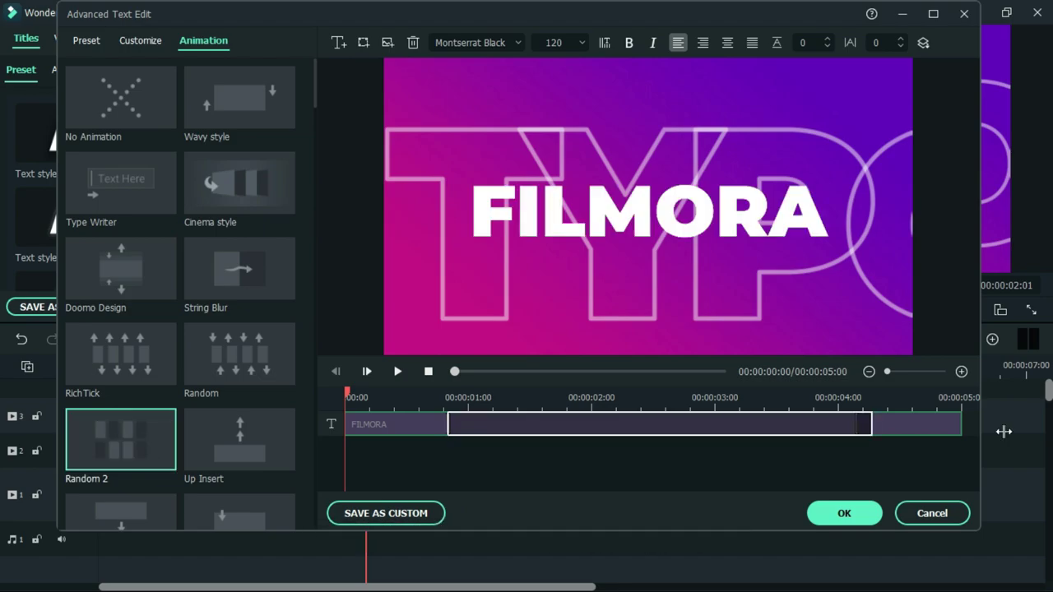
left_click(856, 426)
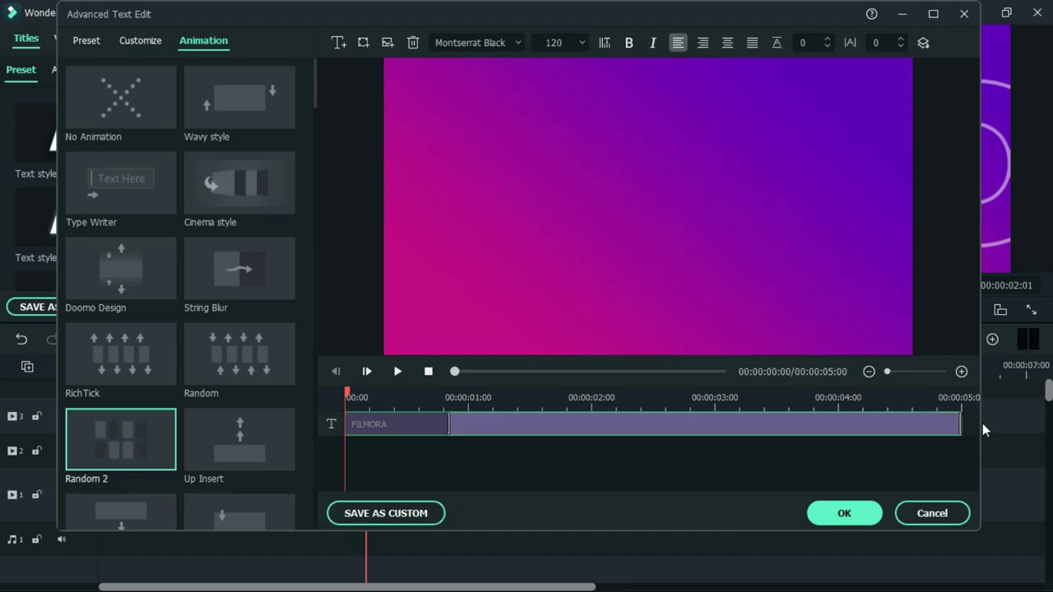
left_click(856, 515)
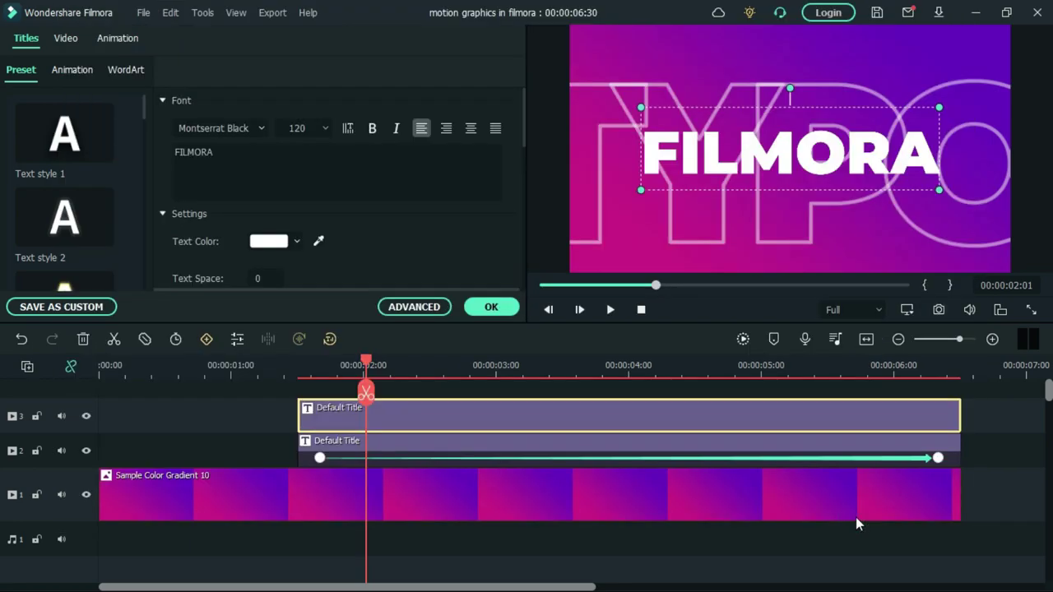
left_click(507, 311)
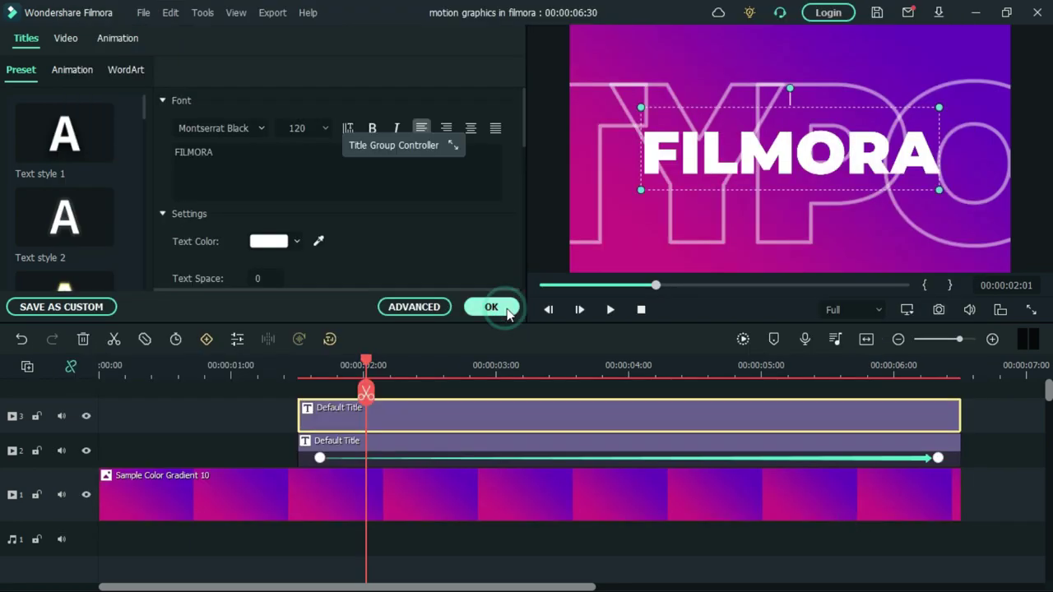
Add the Push transition to the start of the Sample Color Gradient 10 clip on track 1
left_click(264, 41)
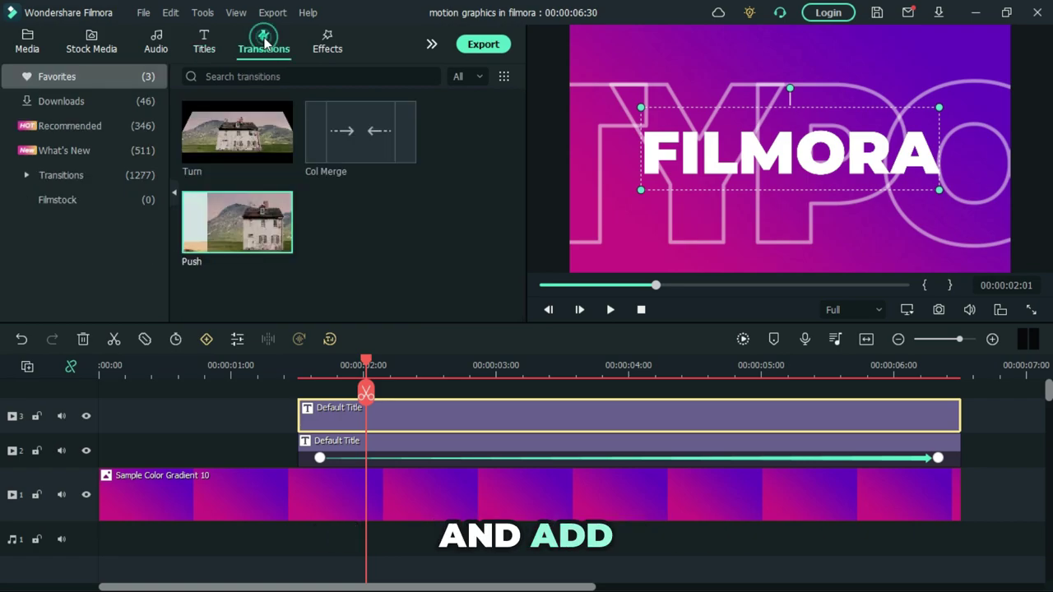
left_click_drag(237, 226, 159, 502)
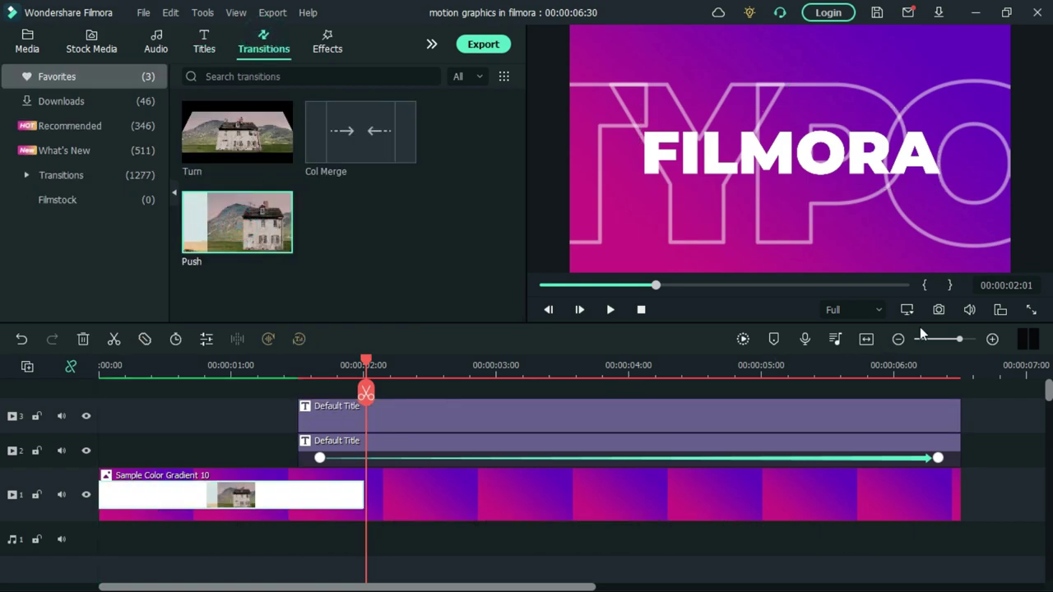
Render the timeline preview and play the project from the beginning
left_click(747, 340)
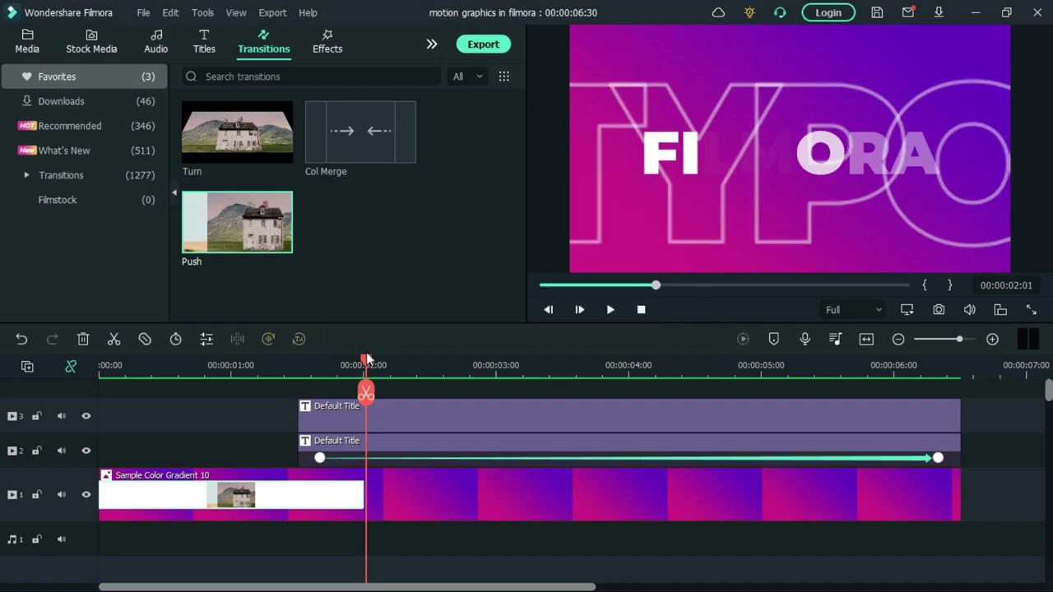
left_click_drag(372, 362, 55, 381)
left_click(609, 309)
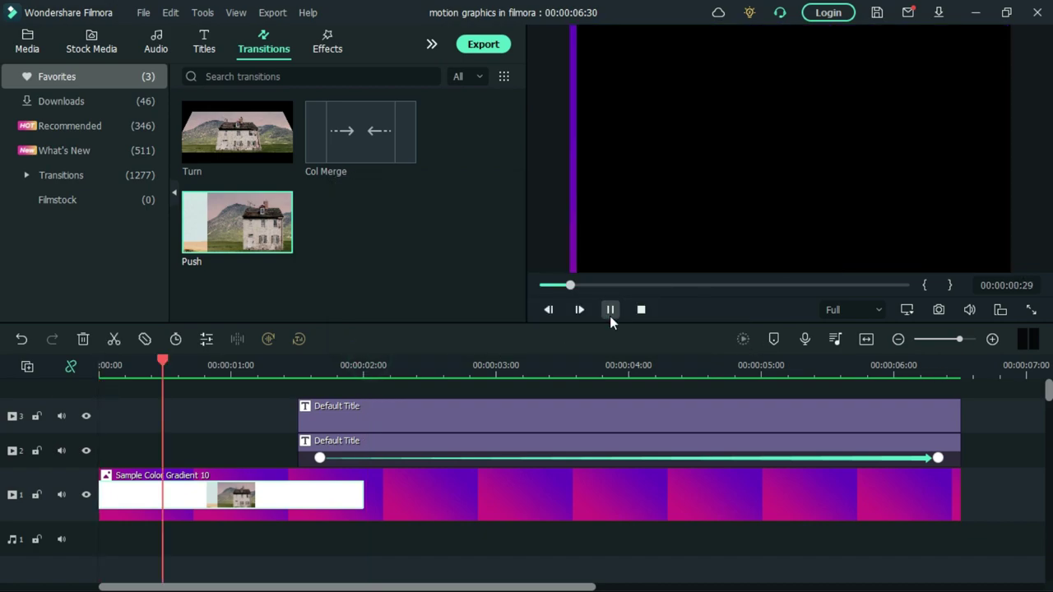